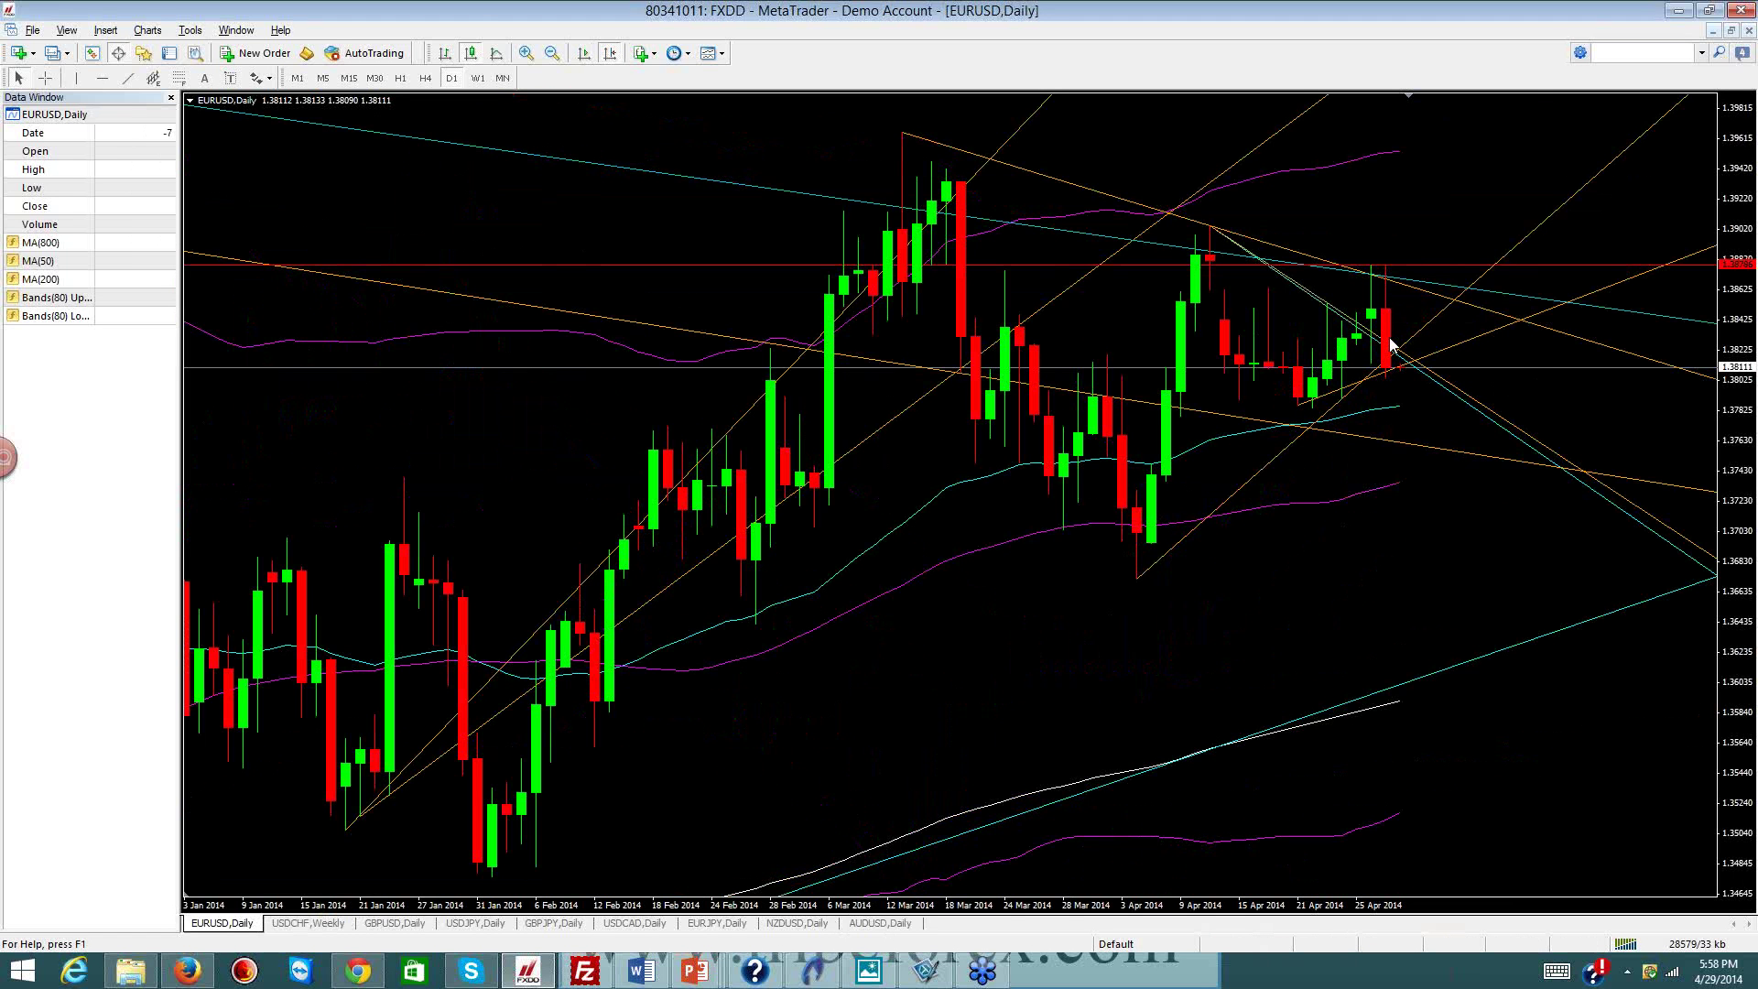
# Put EURUSD on the monthly timeframe, scroll back to 2007 trendlines, then return to the latest bars
pyautogui.moveTo(1390, 344)
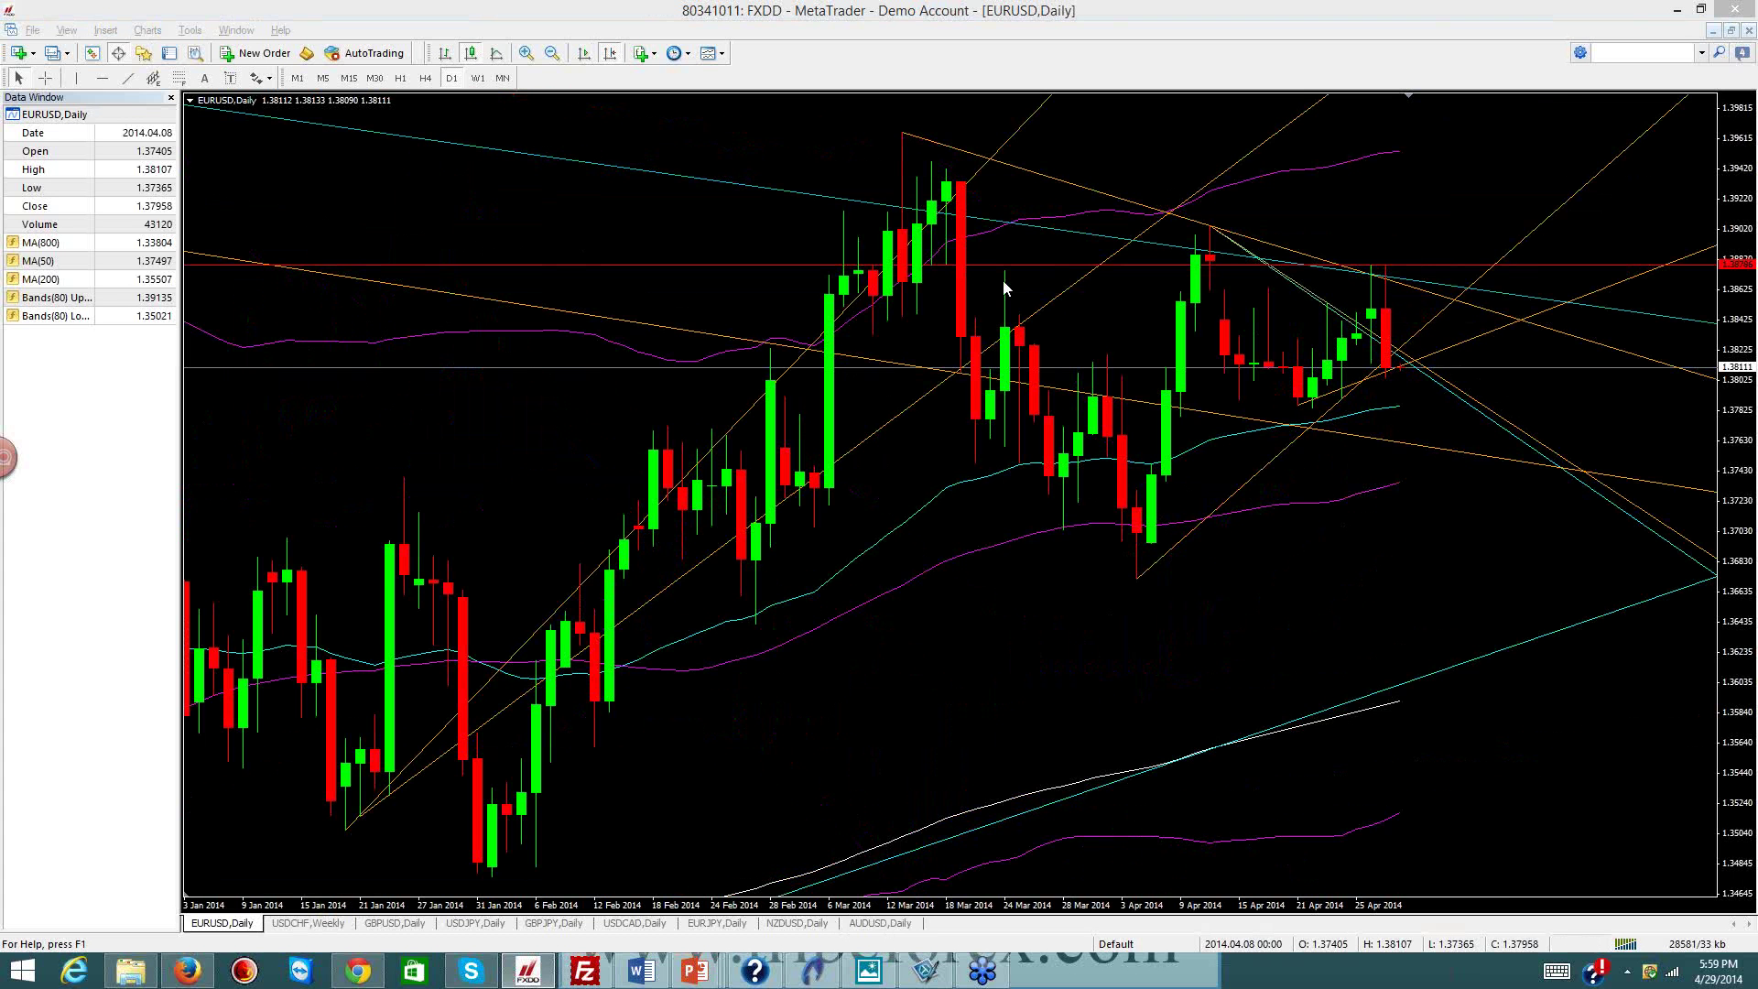
pyautogui.click(502, 78)
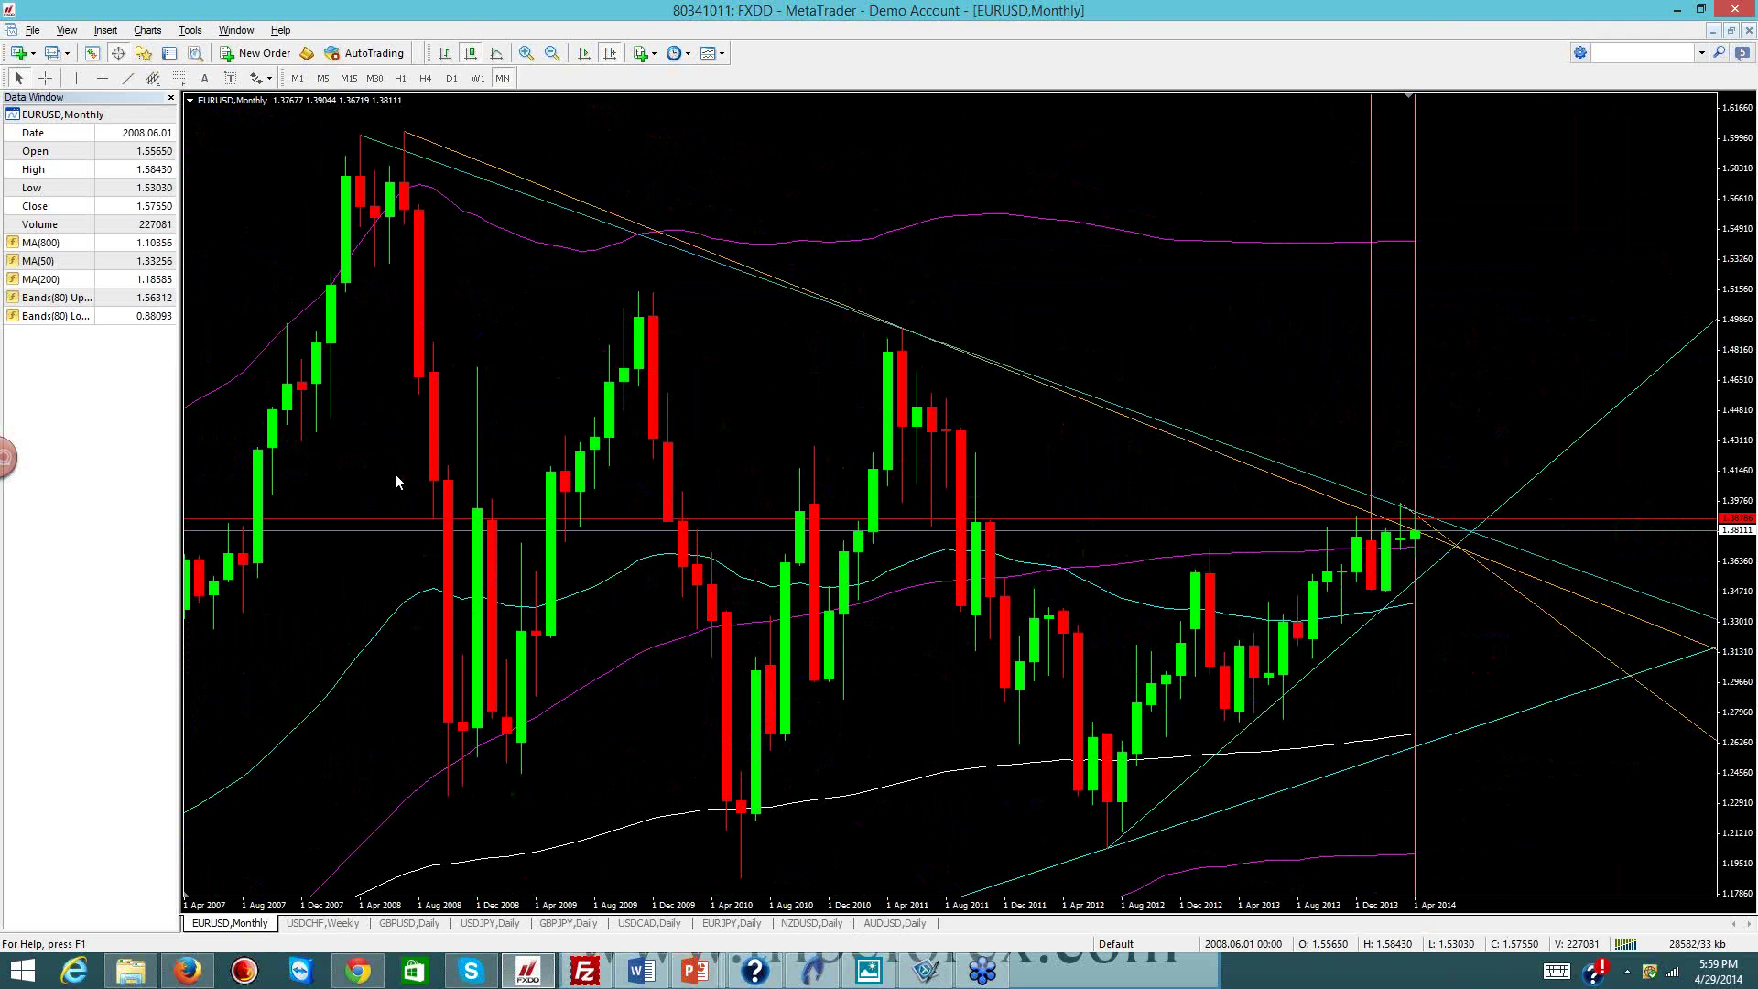
pyautogui.scroll(5, 867, 471)
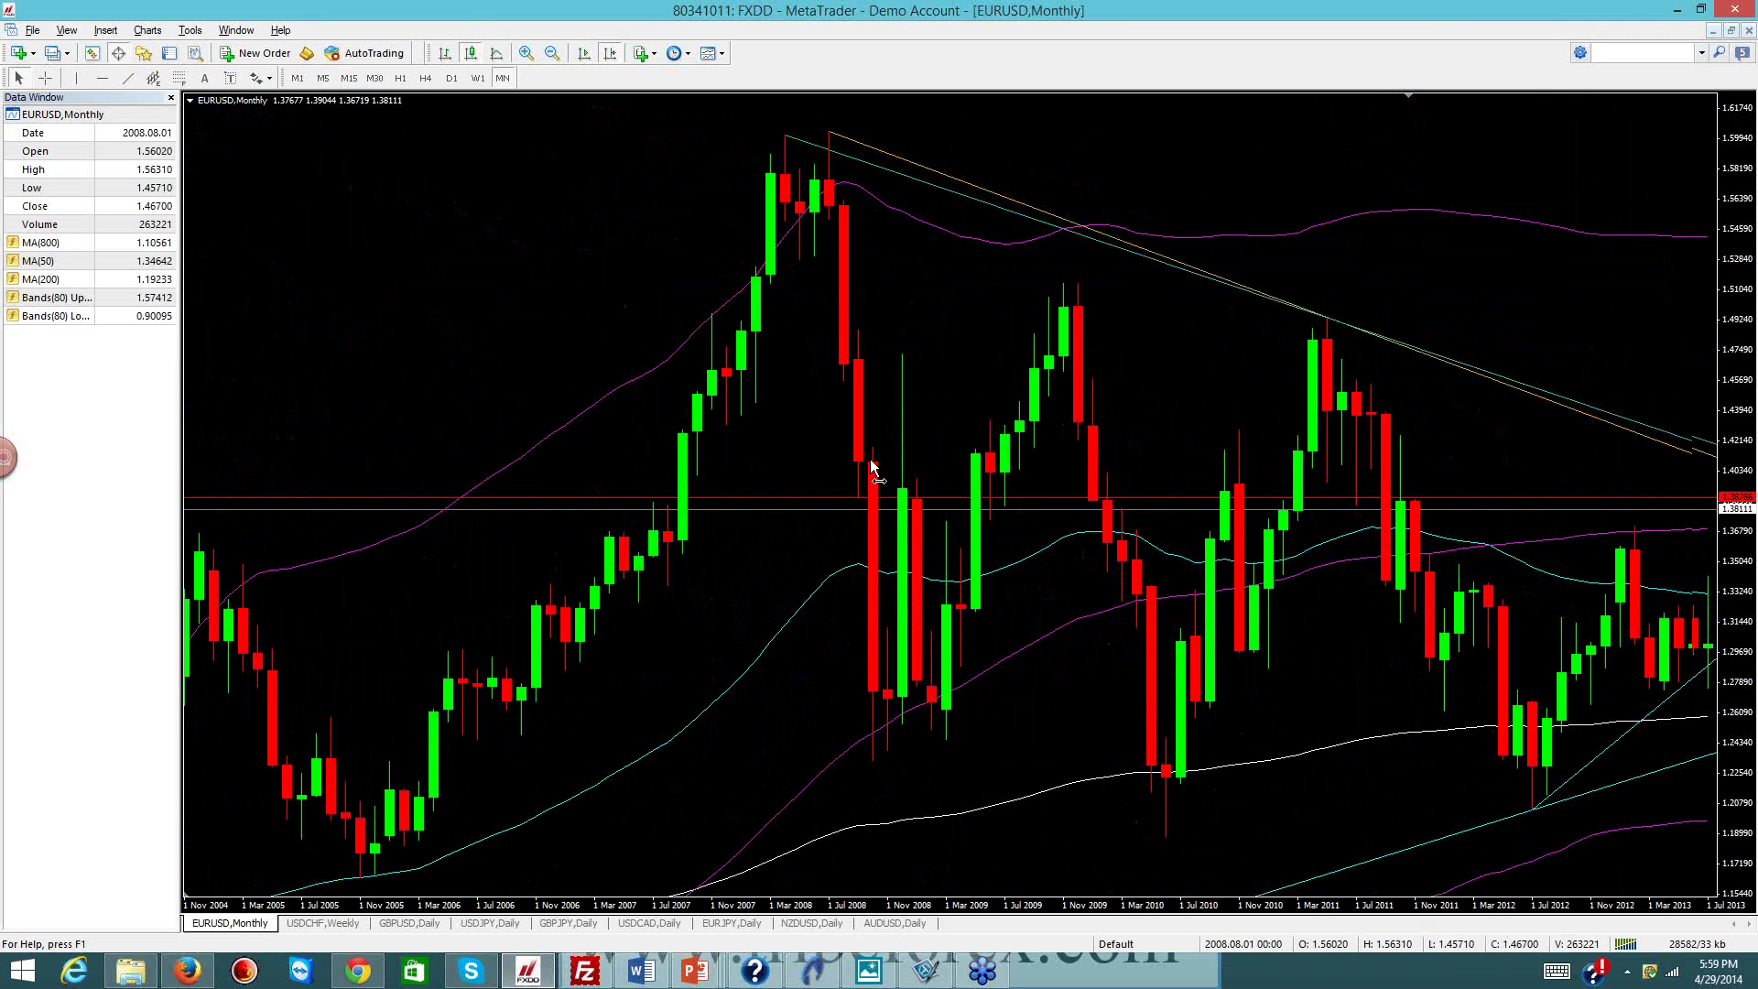
pyautogui.scroll(2, 875, 465)
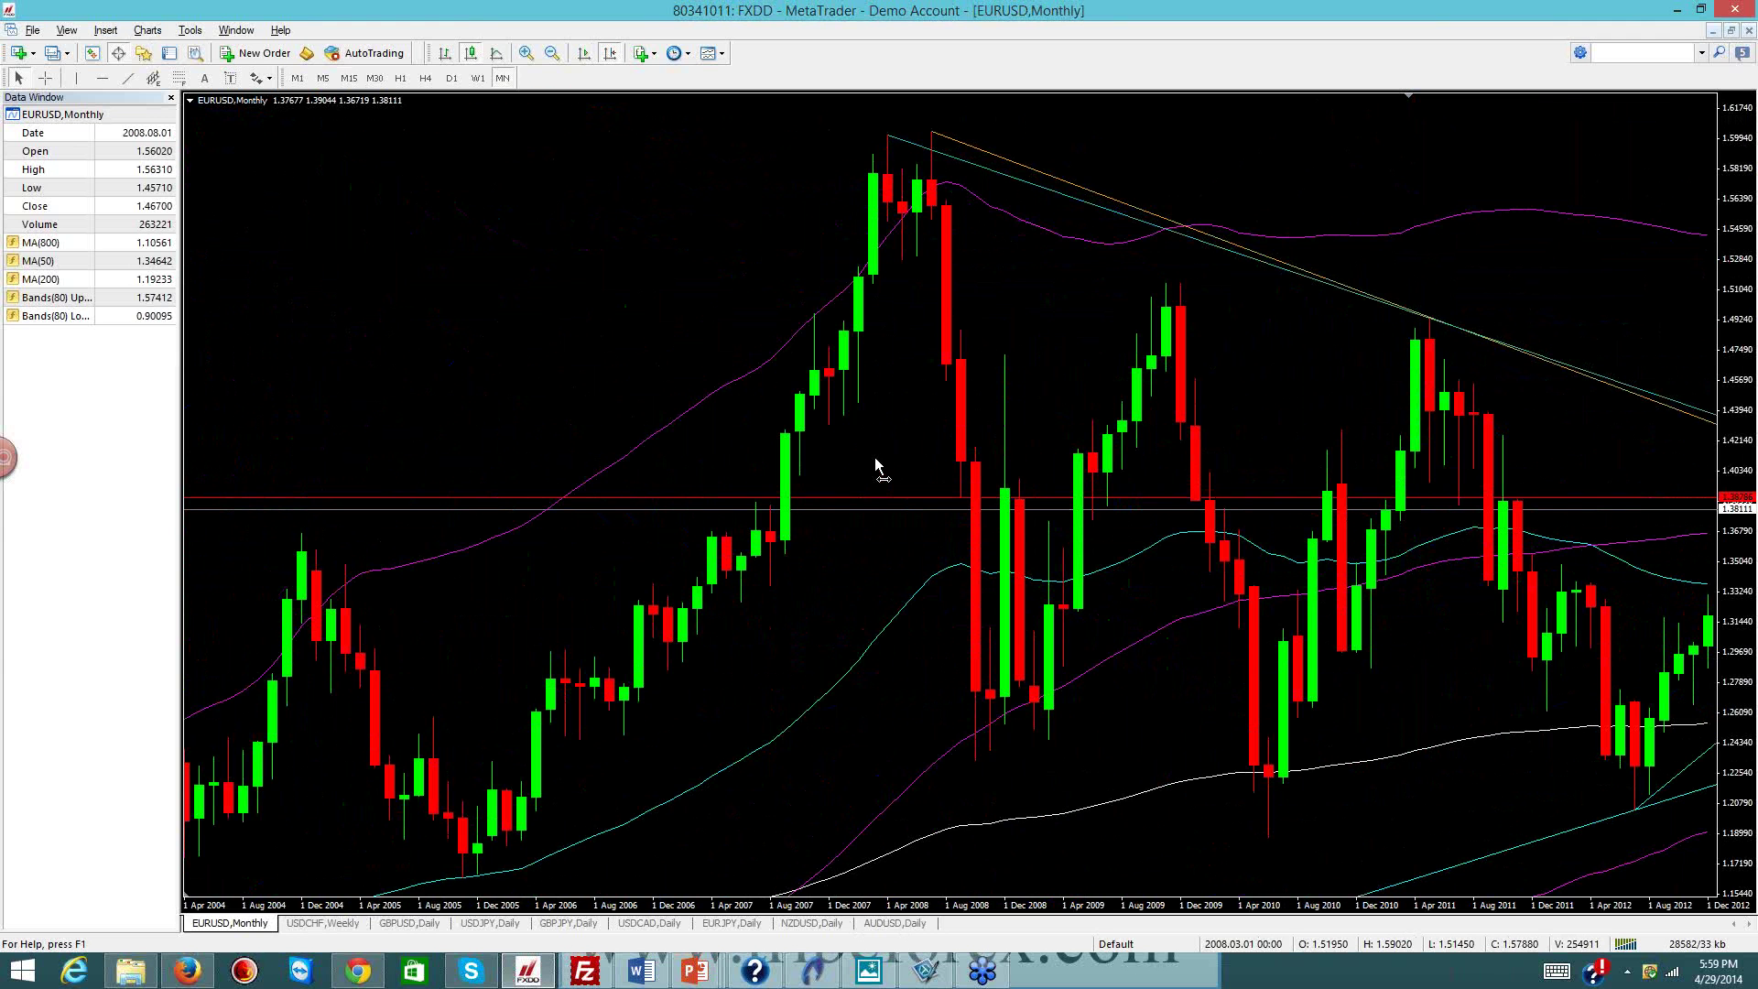
pyautogui.moveTo(875, 457); pyautogui.dragTo(487, 443)
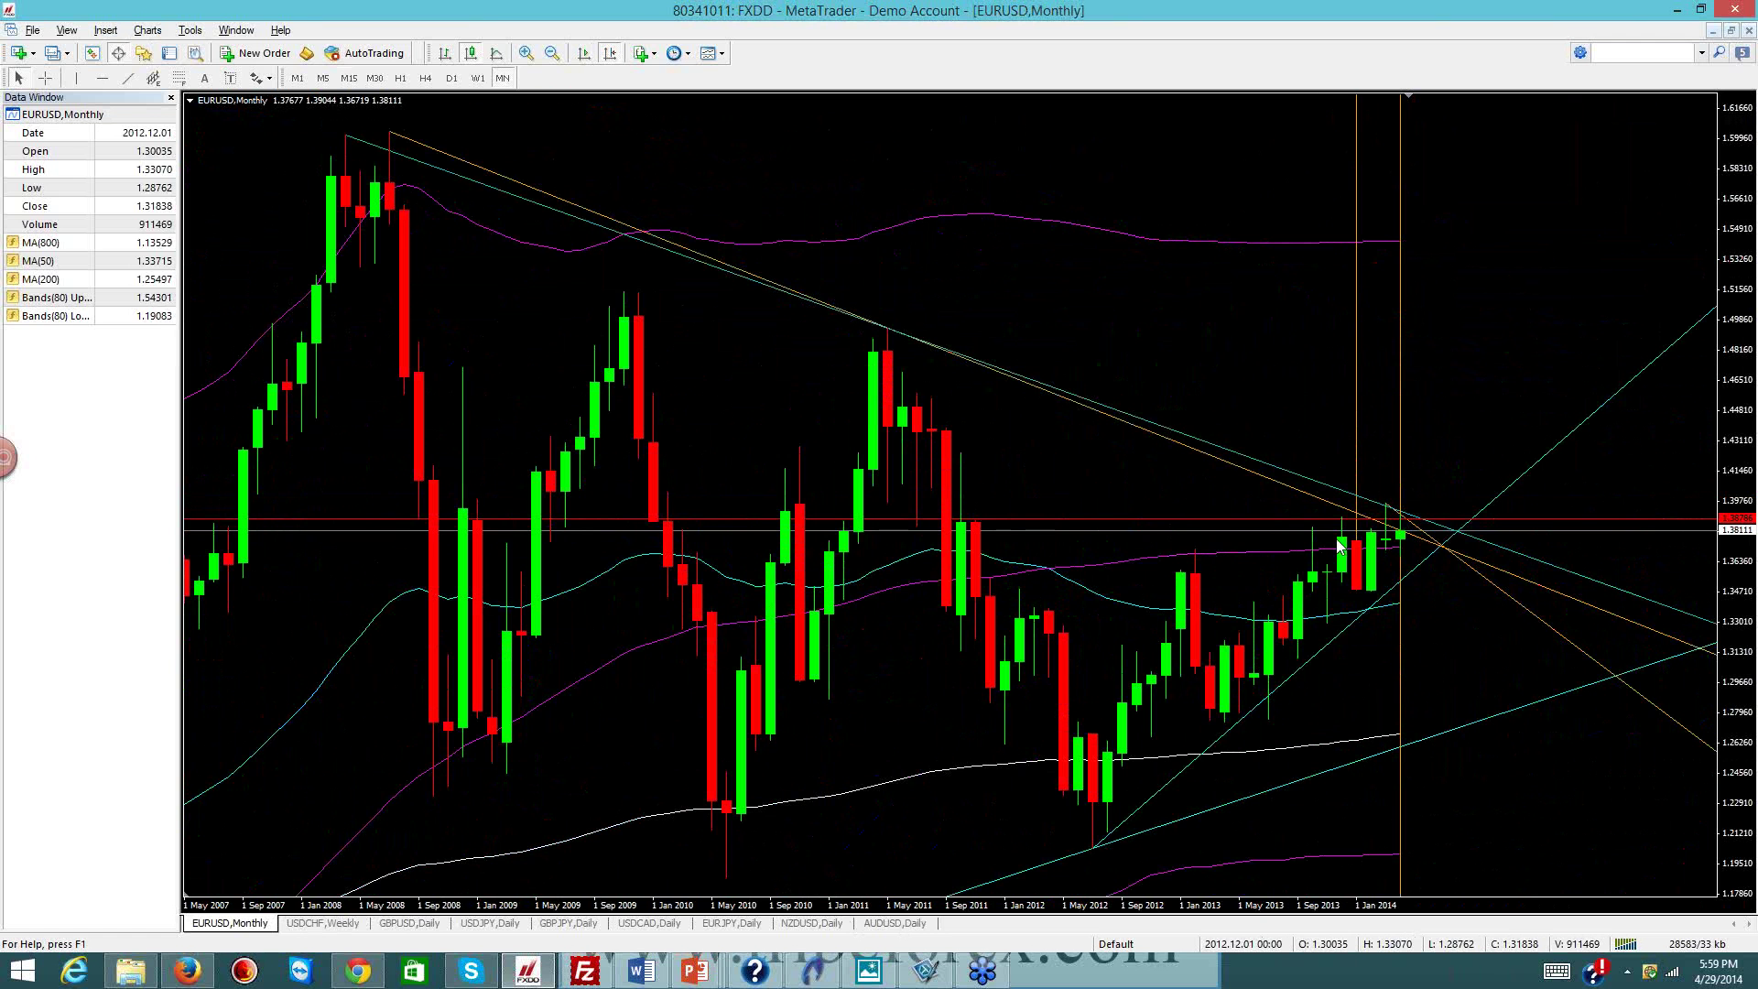
pyautogui.moveTo(1339, 547)
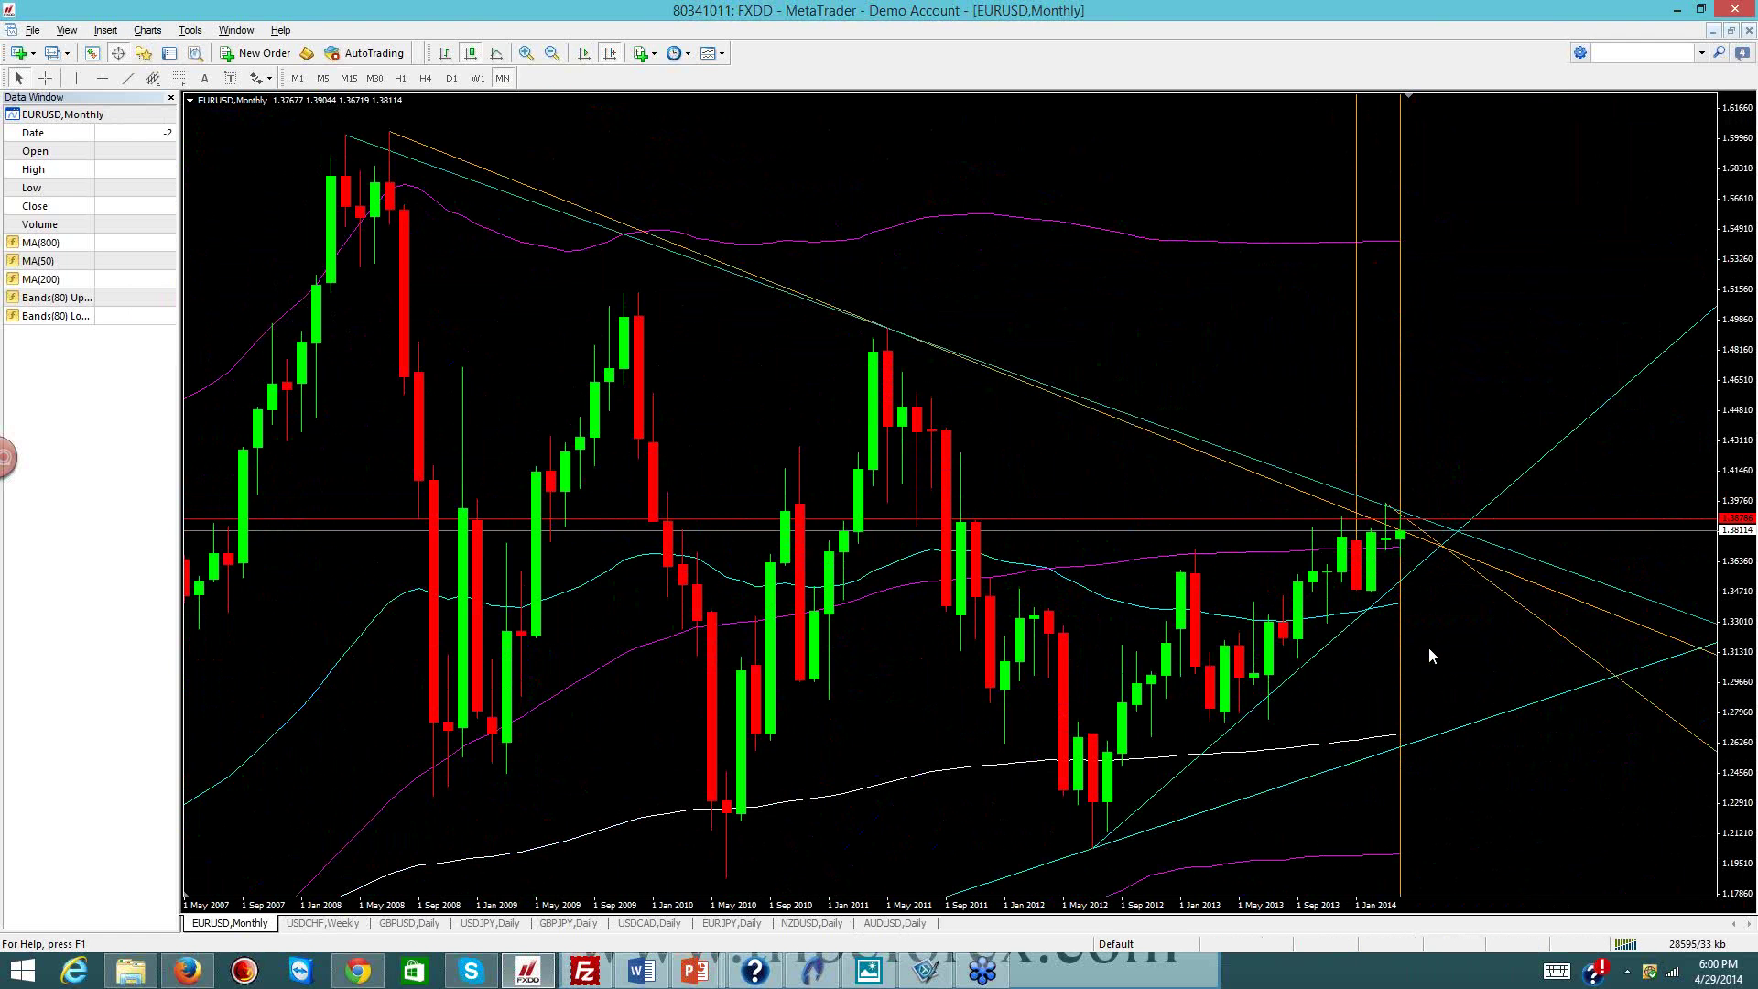
# Return the EURUSD chart from monthly to the daily (D1) timeframe
pyautogui.click(339, 927)
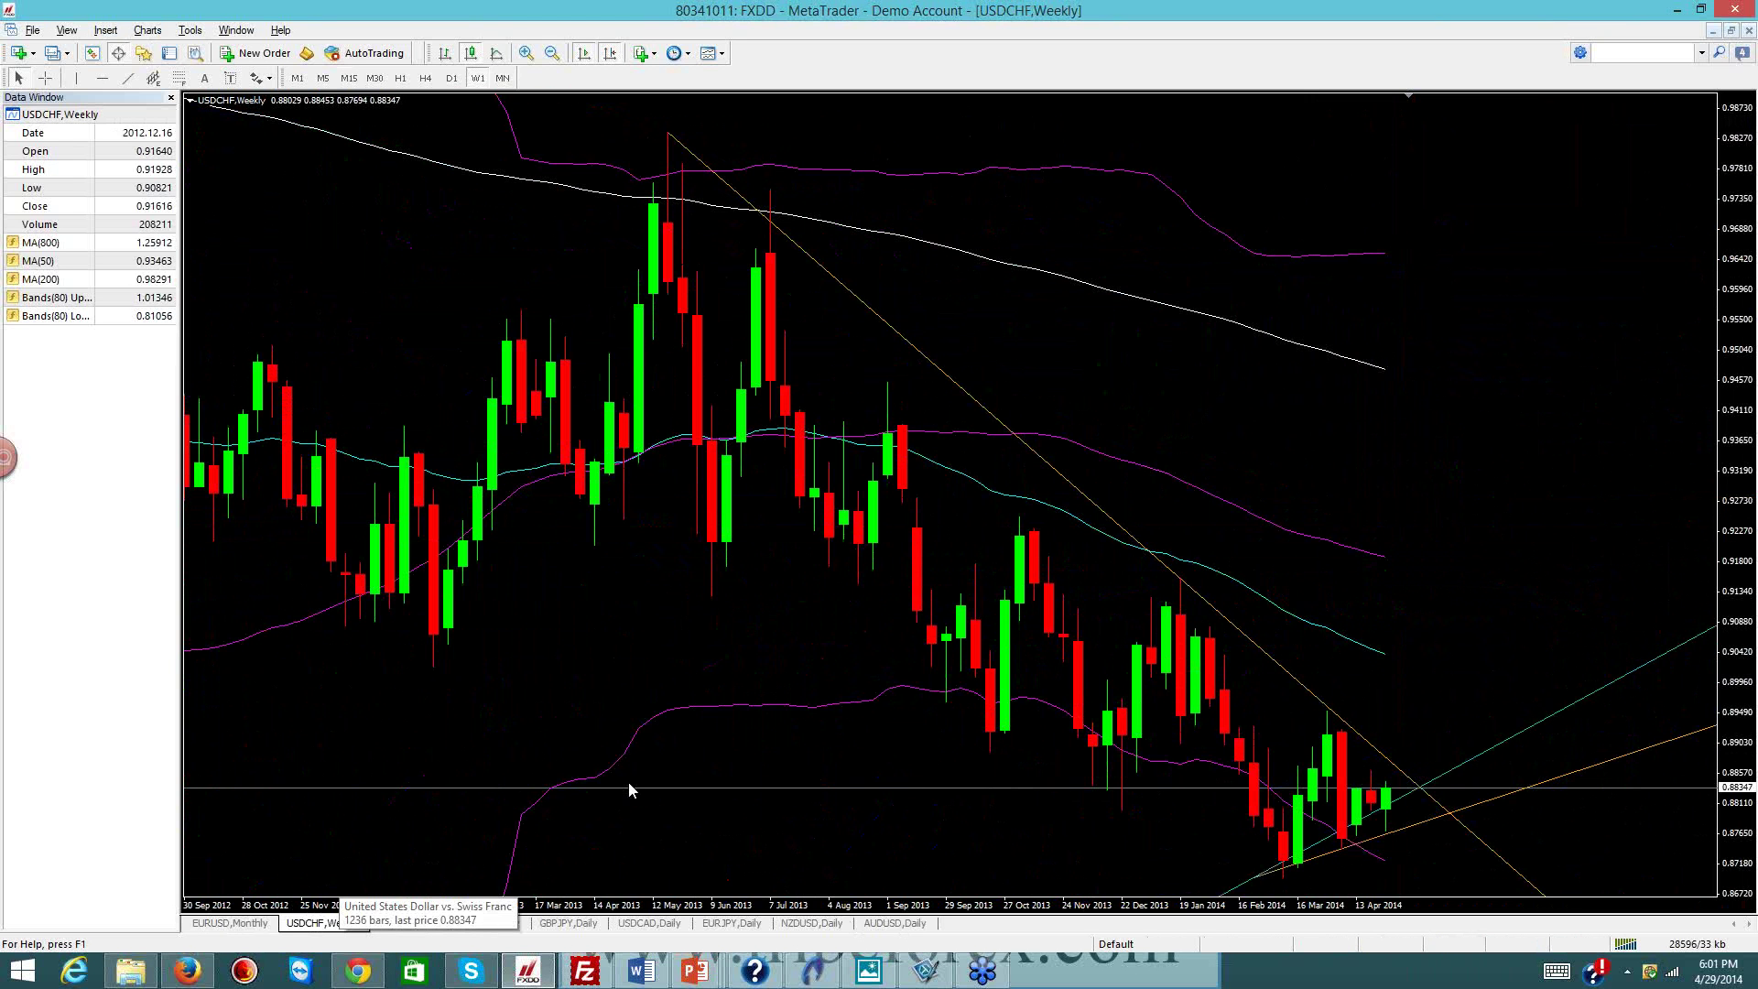
pyautogui.click(230, 923)
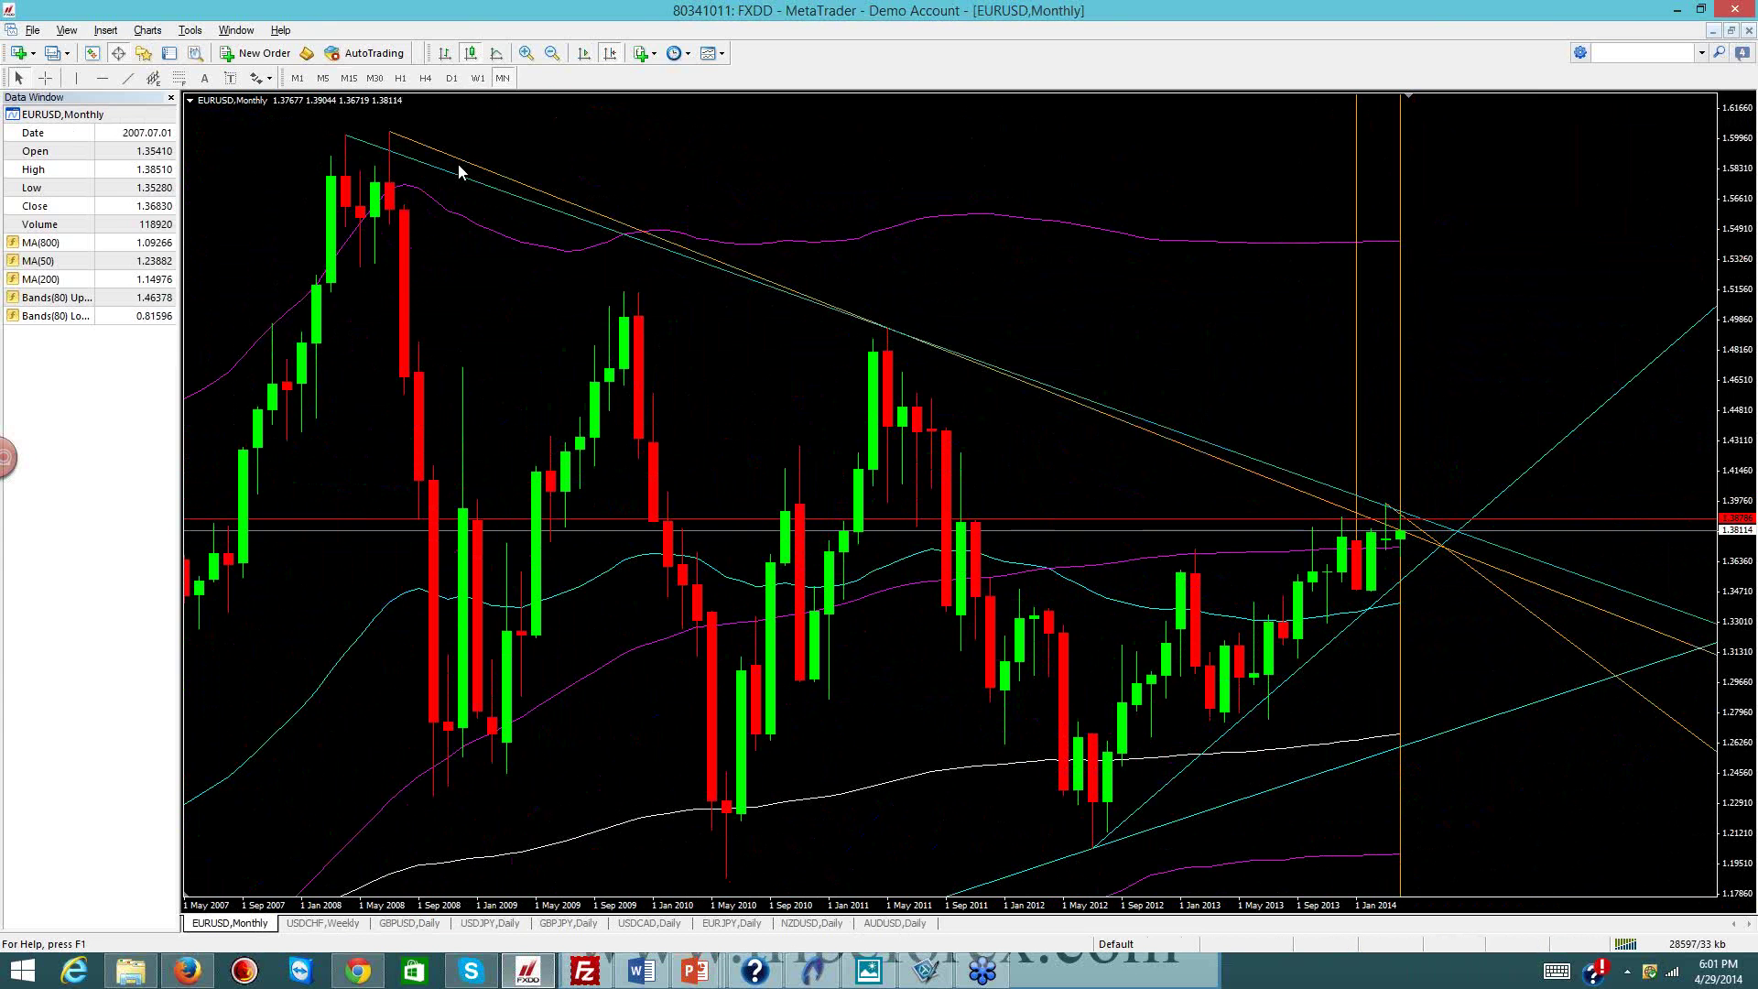
pyautogui.click(451, 79)
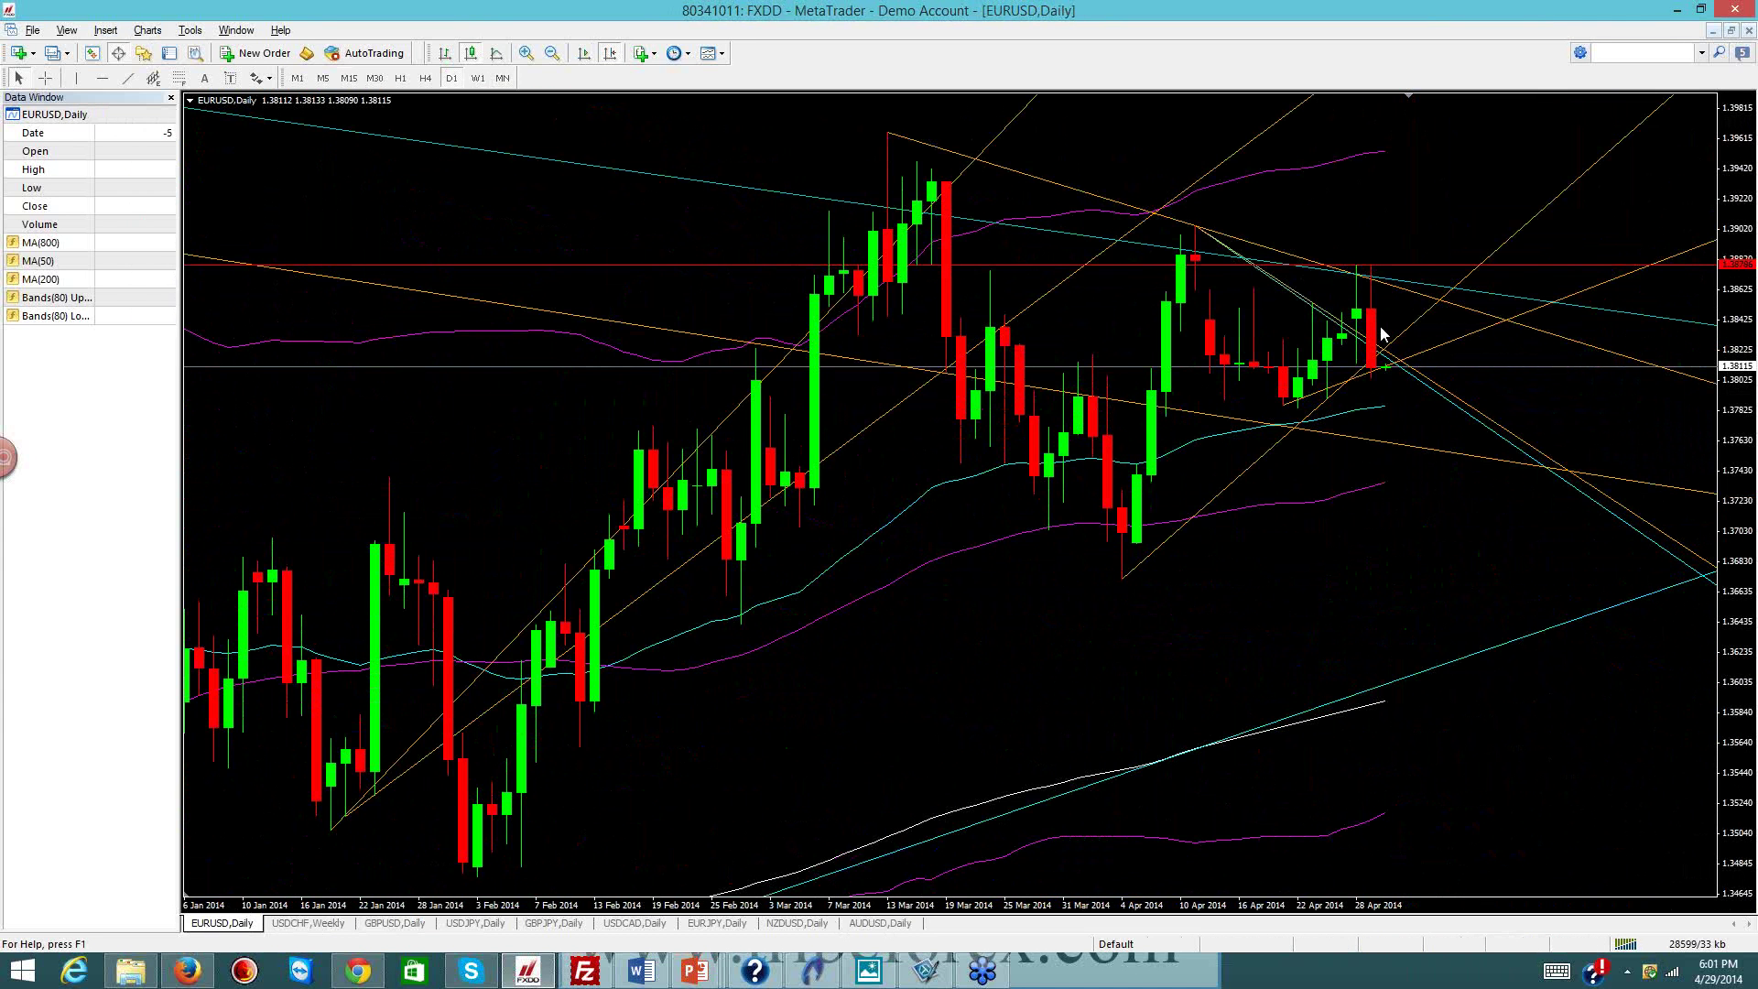
# Bring up the USDCHF weekly chart with its trendlines converging near 0.8835
pyautogui.moveTo(1382, 367)
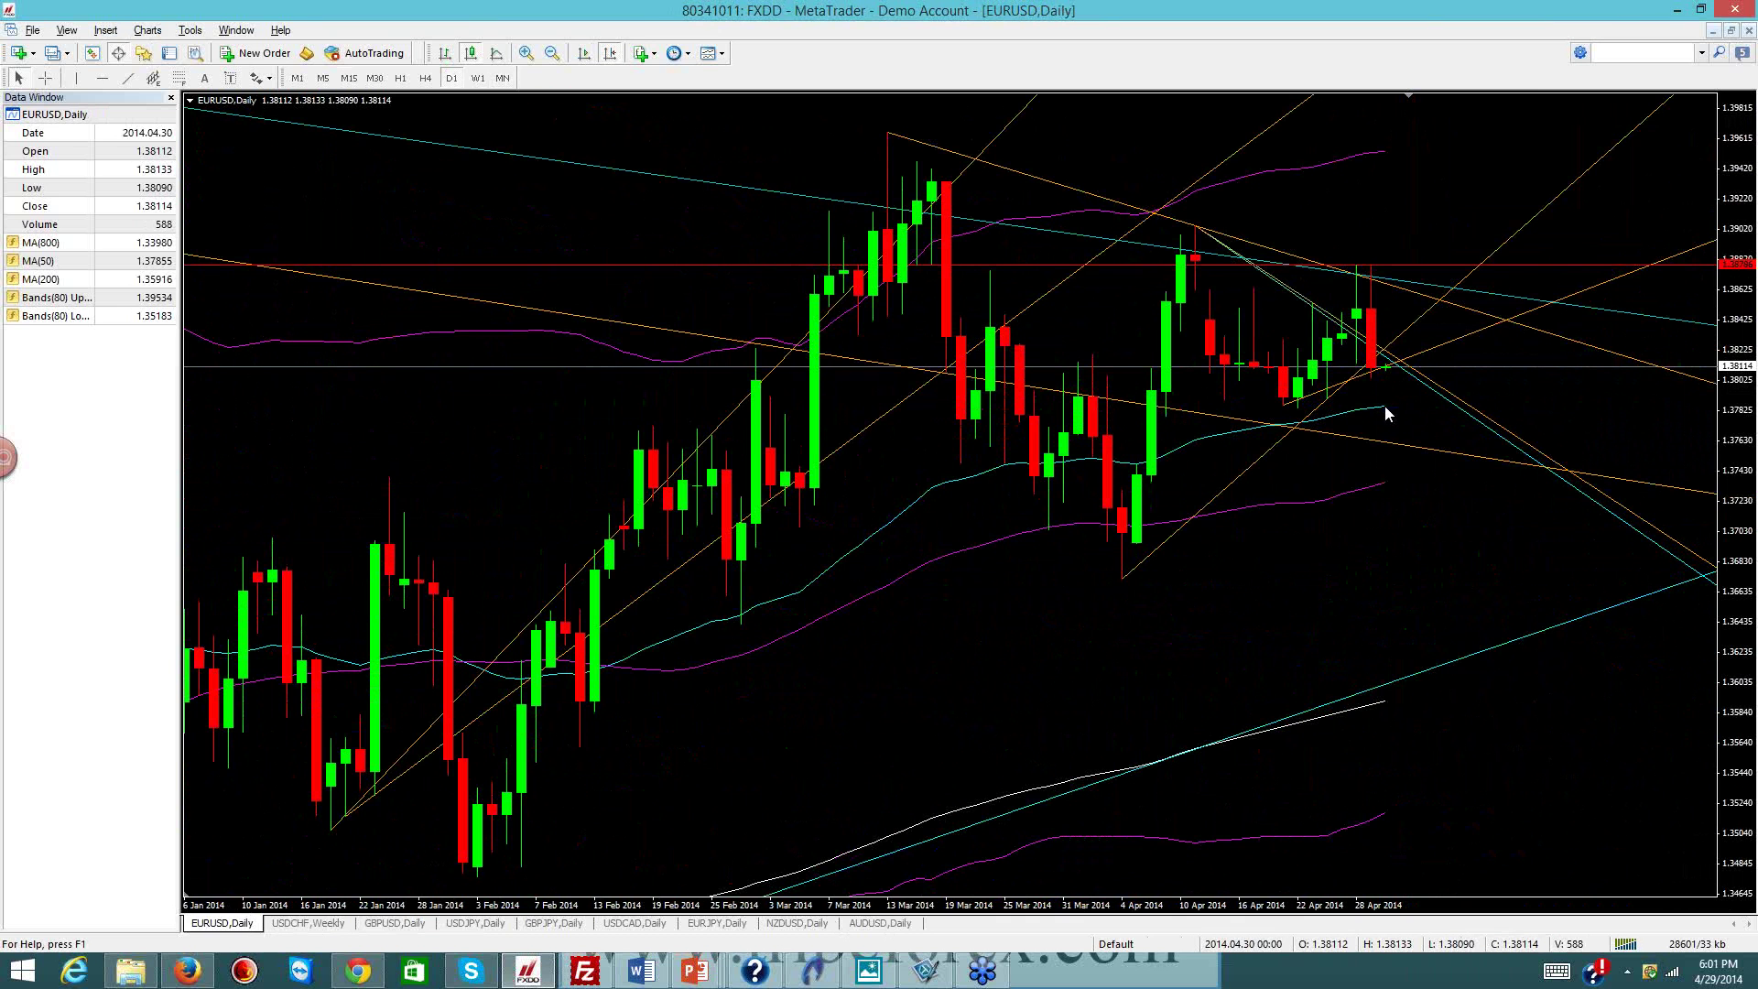
pyautogui.moveTo(1384, 404)
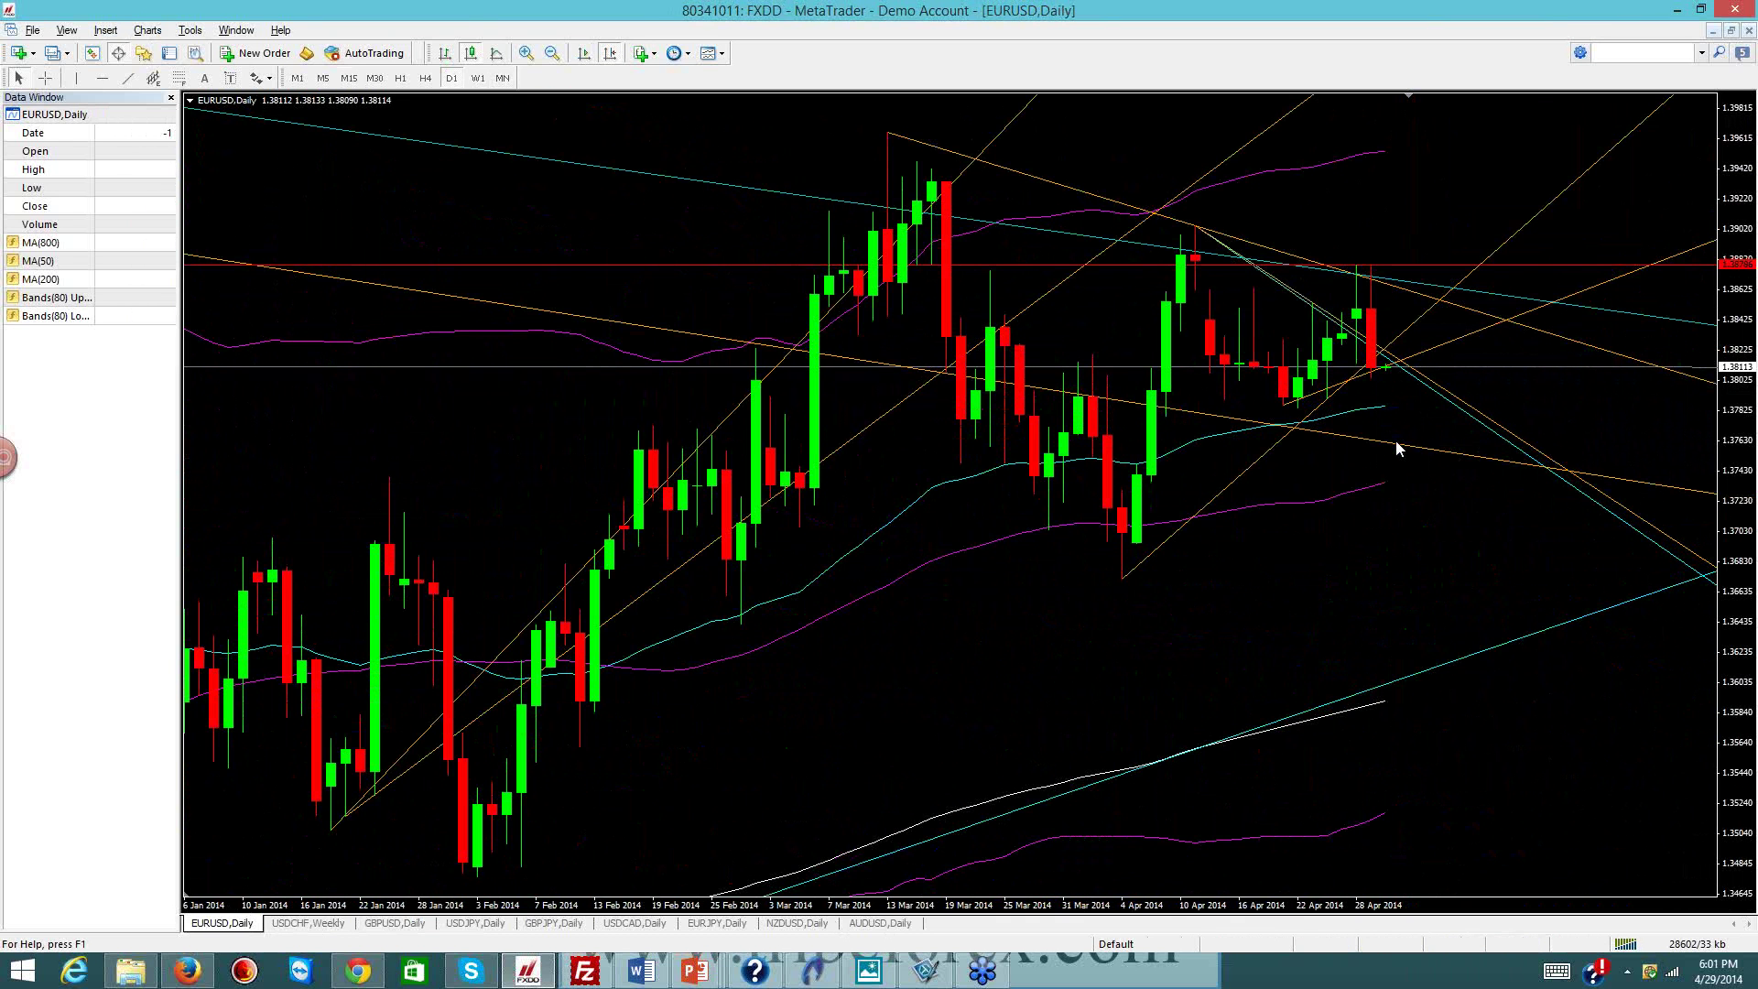
pyautogui.moveTo(1398, 446)
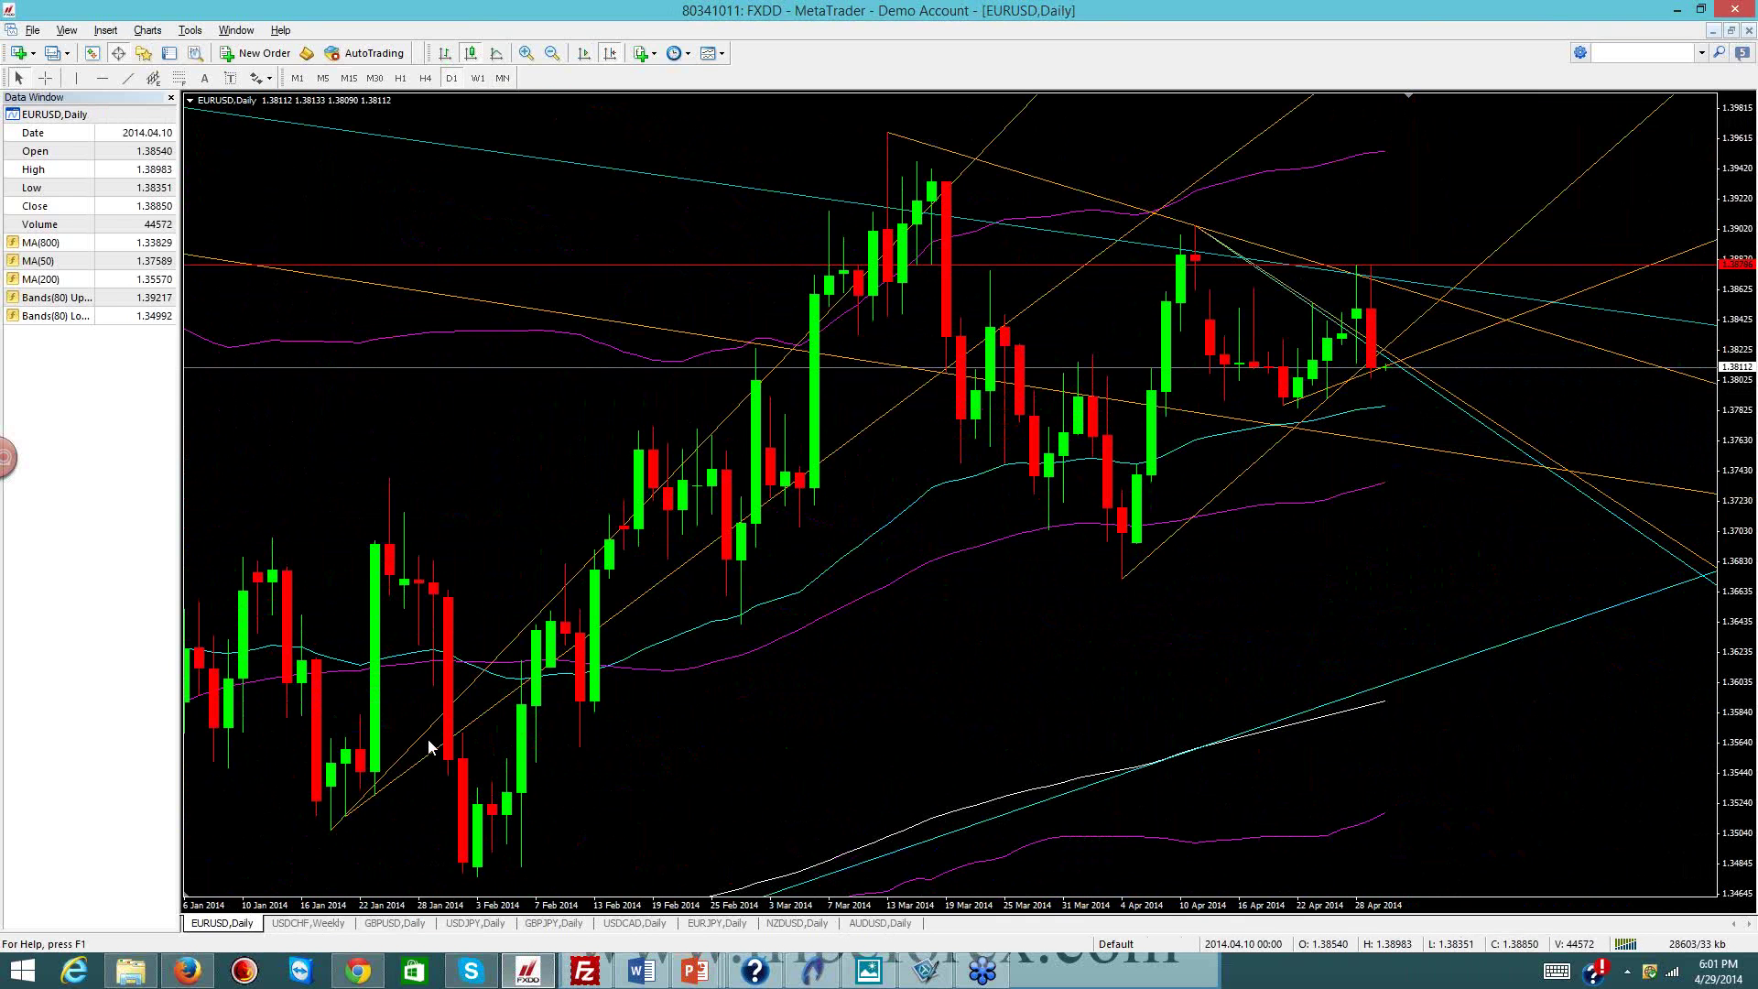
pyautogui.click(316, 925)
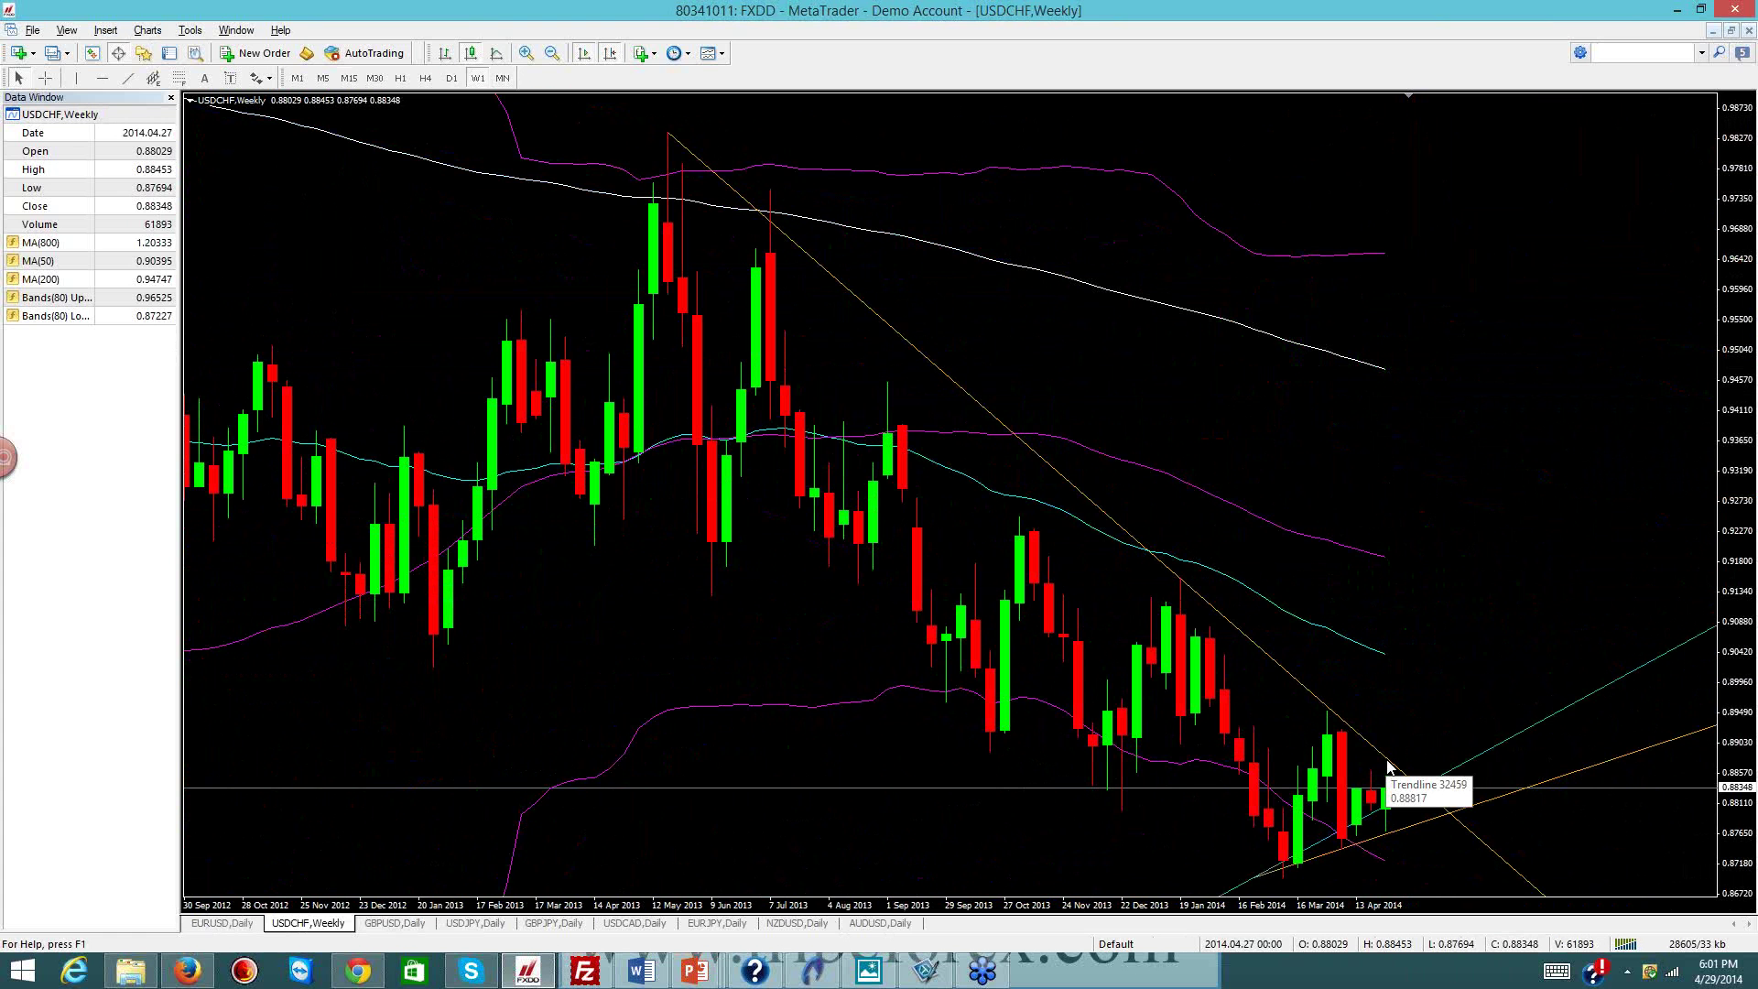
# Switch USDCHF to D1, showing April 2014 candles squeezed between trendlines near 0.8835
pyautogui.click(451, 78)
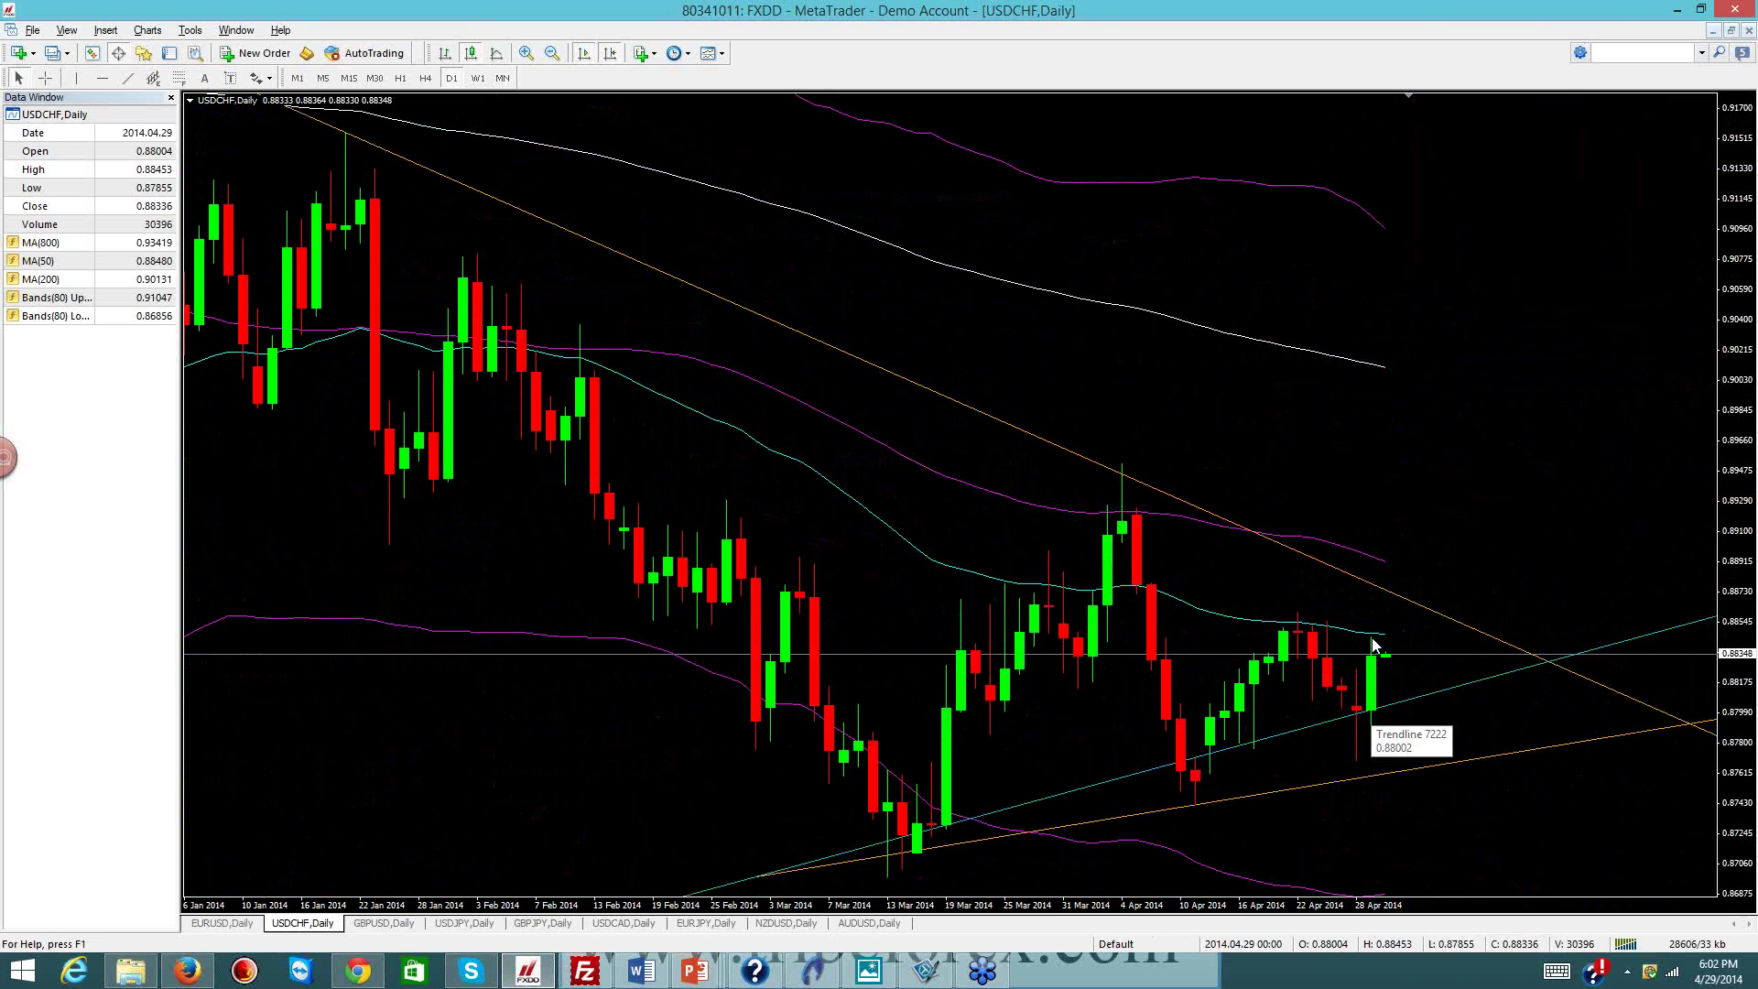
pyautogui.moveTo(1376, 643)
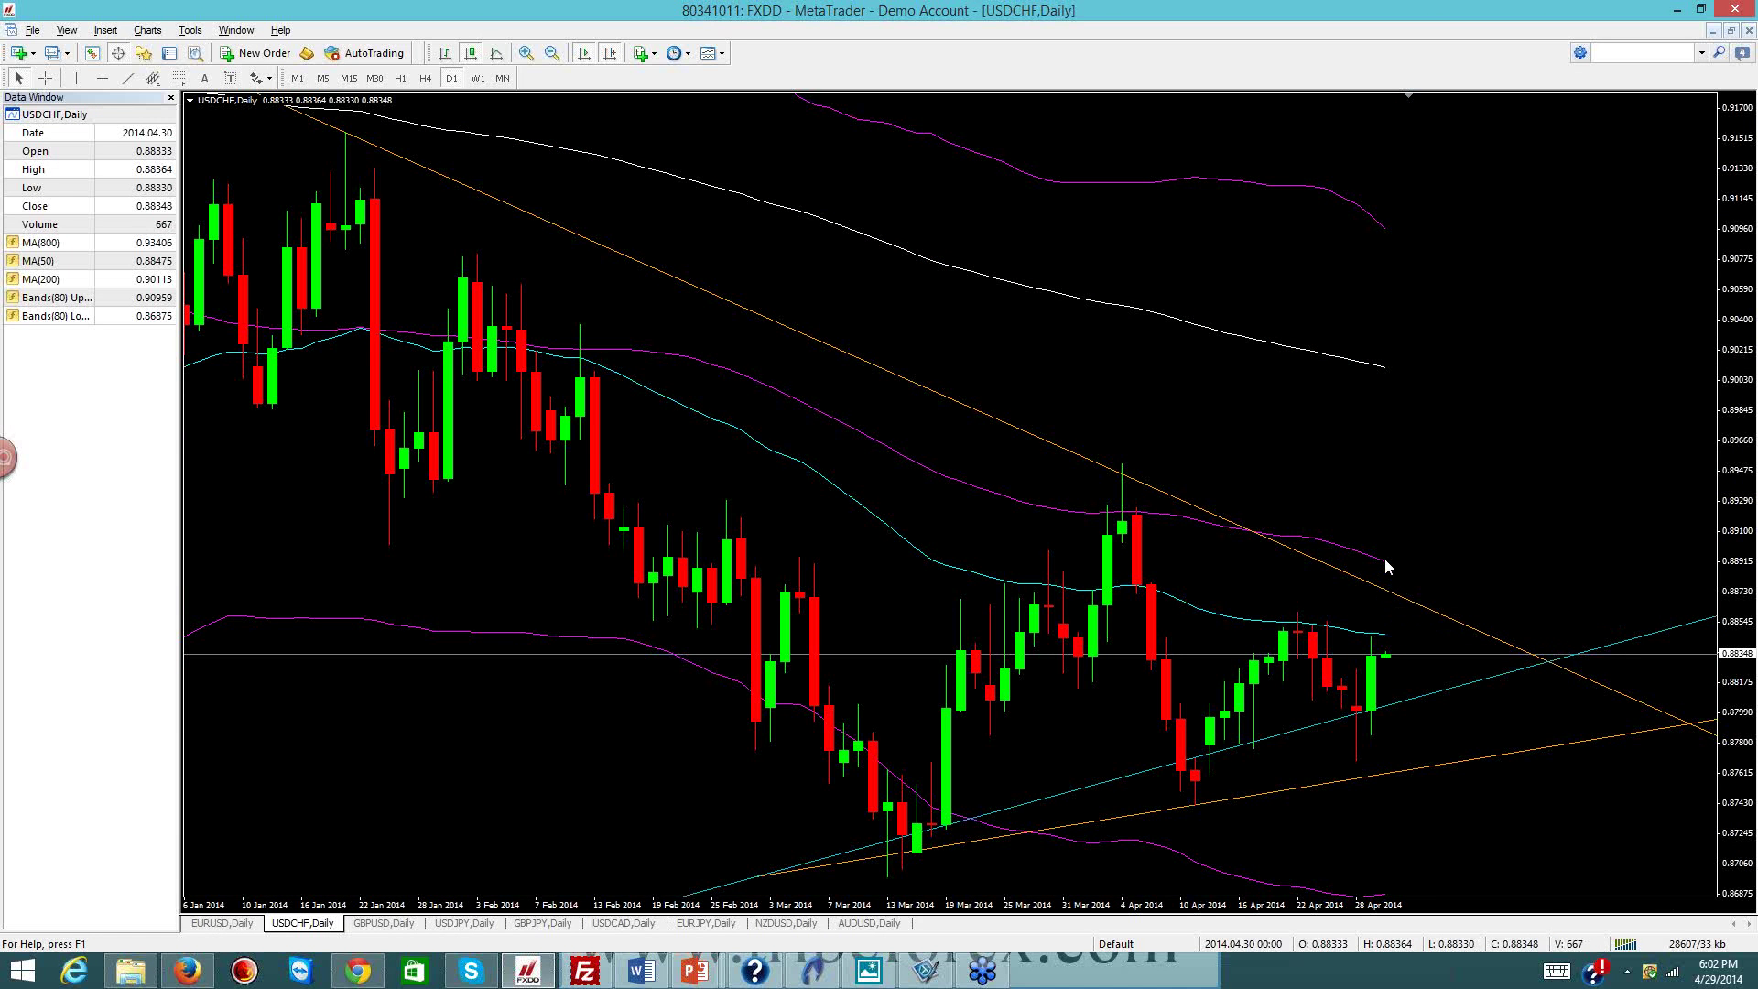
pyautogui.moveTo(1385, 560)
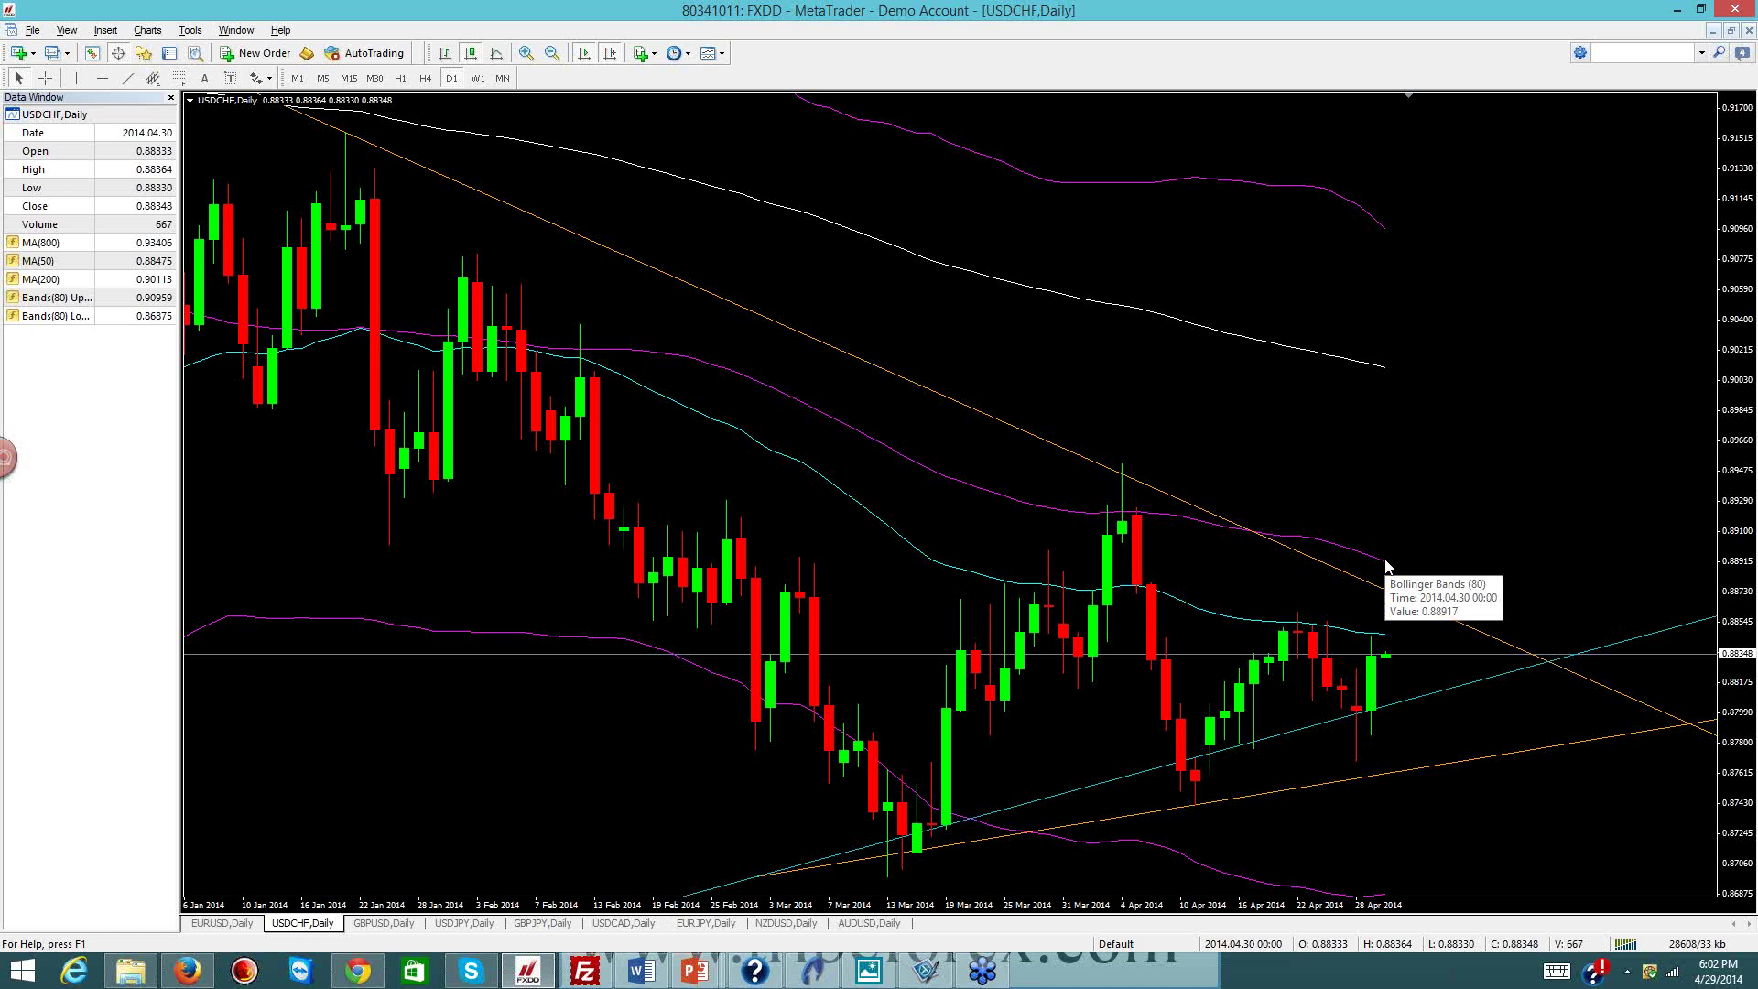
# Review GBPUSD's monthly history back to 1986, zoomed in, then return it to the daily timeframe
pyautogui.click(409, 925)
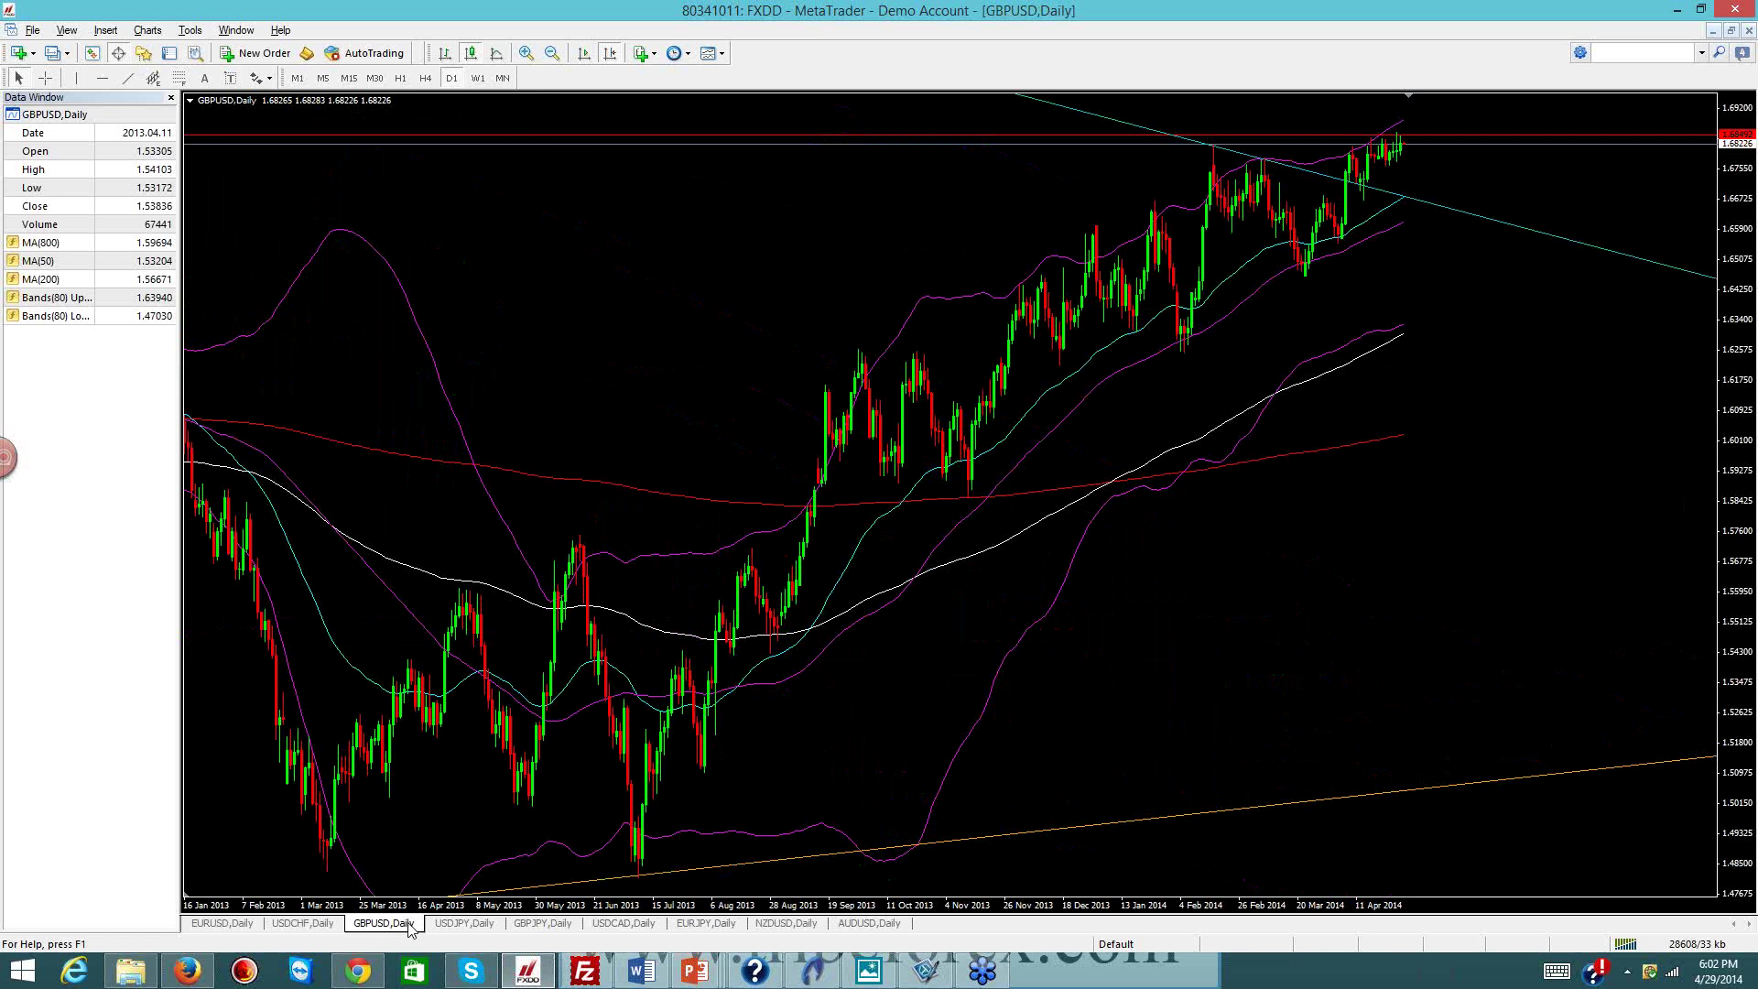
pyautogui.click(502, 79)
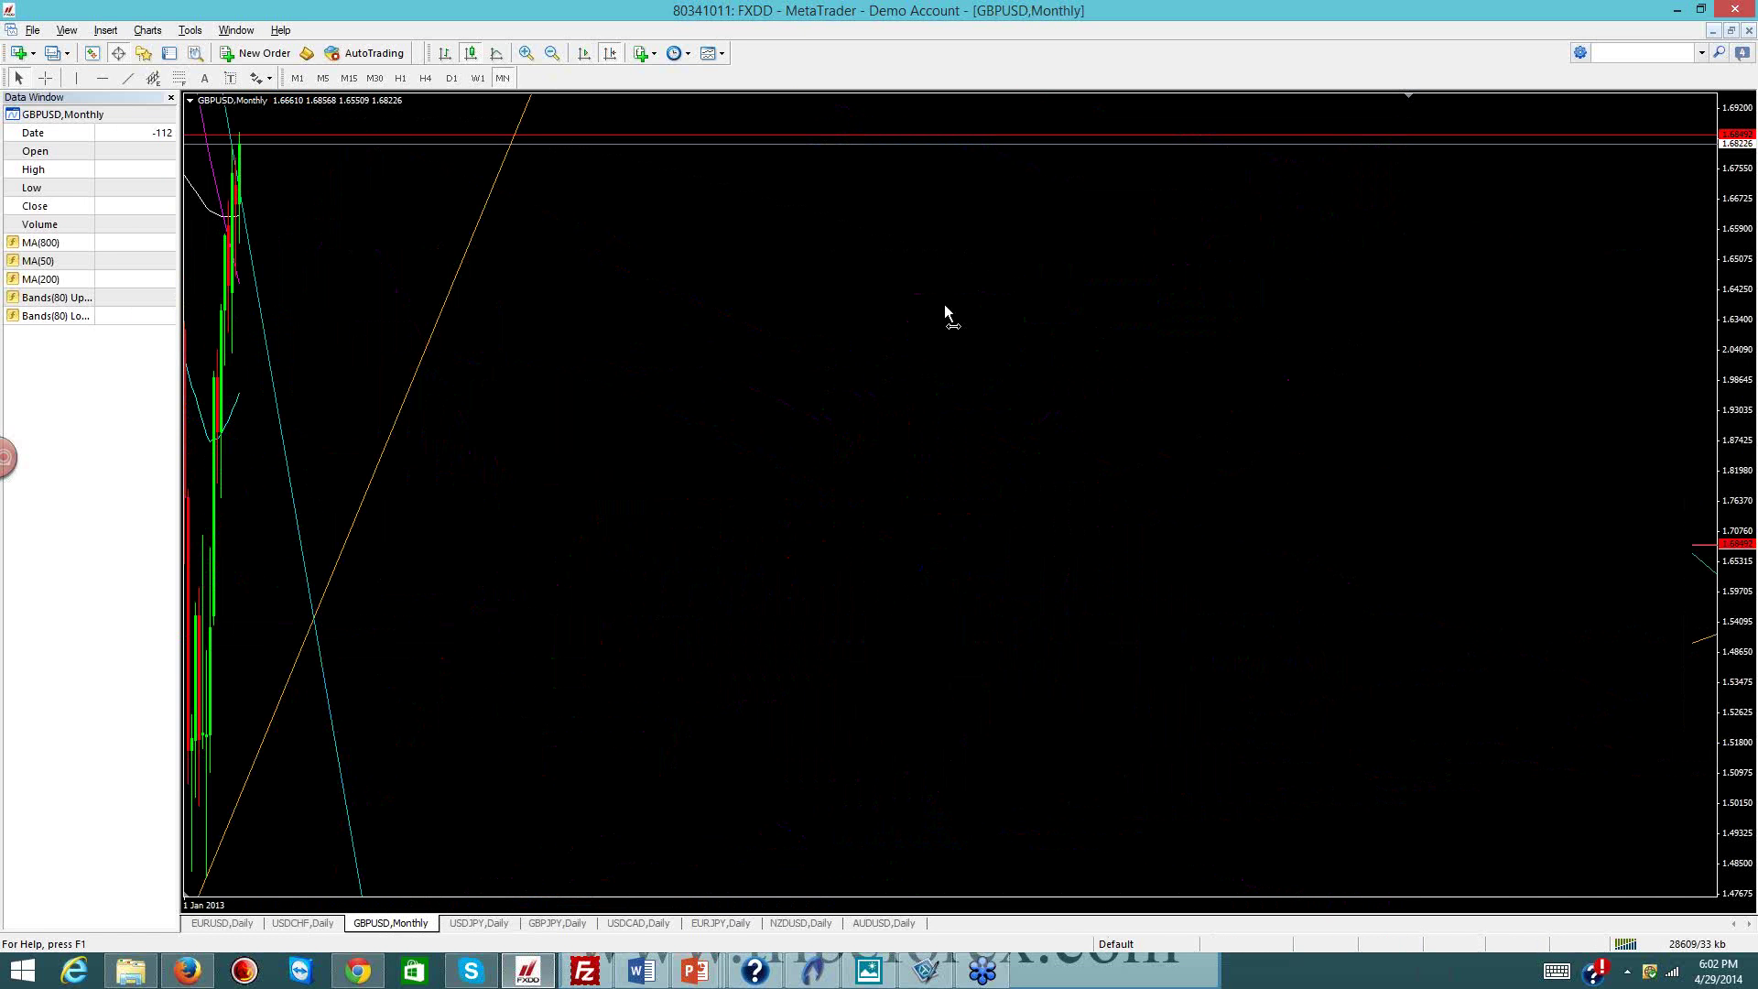
pyautogui.moveTo(946, 314); pyautogui.dragTo(618, 384)
pyautogui.press('+')
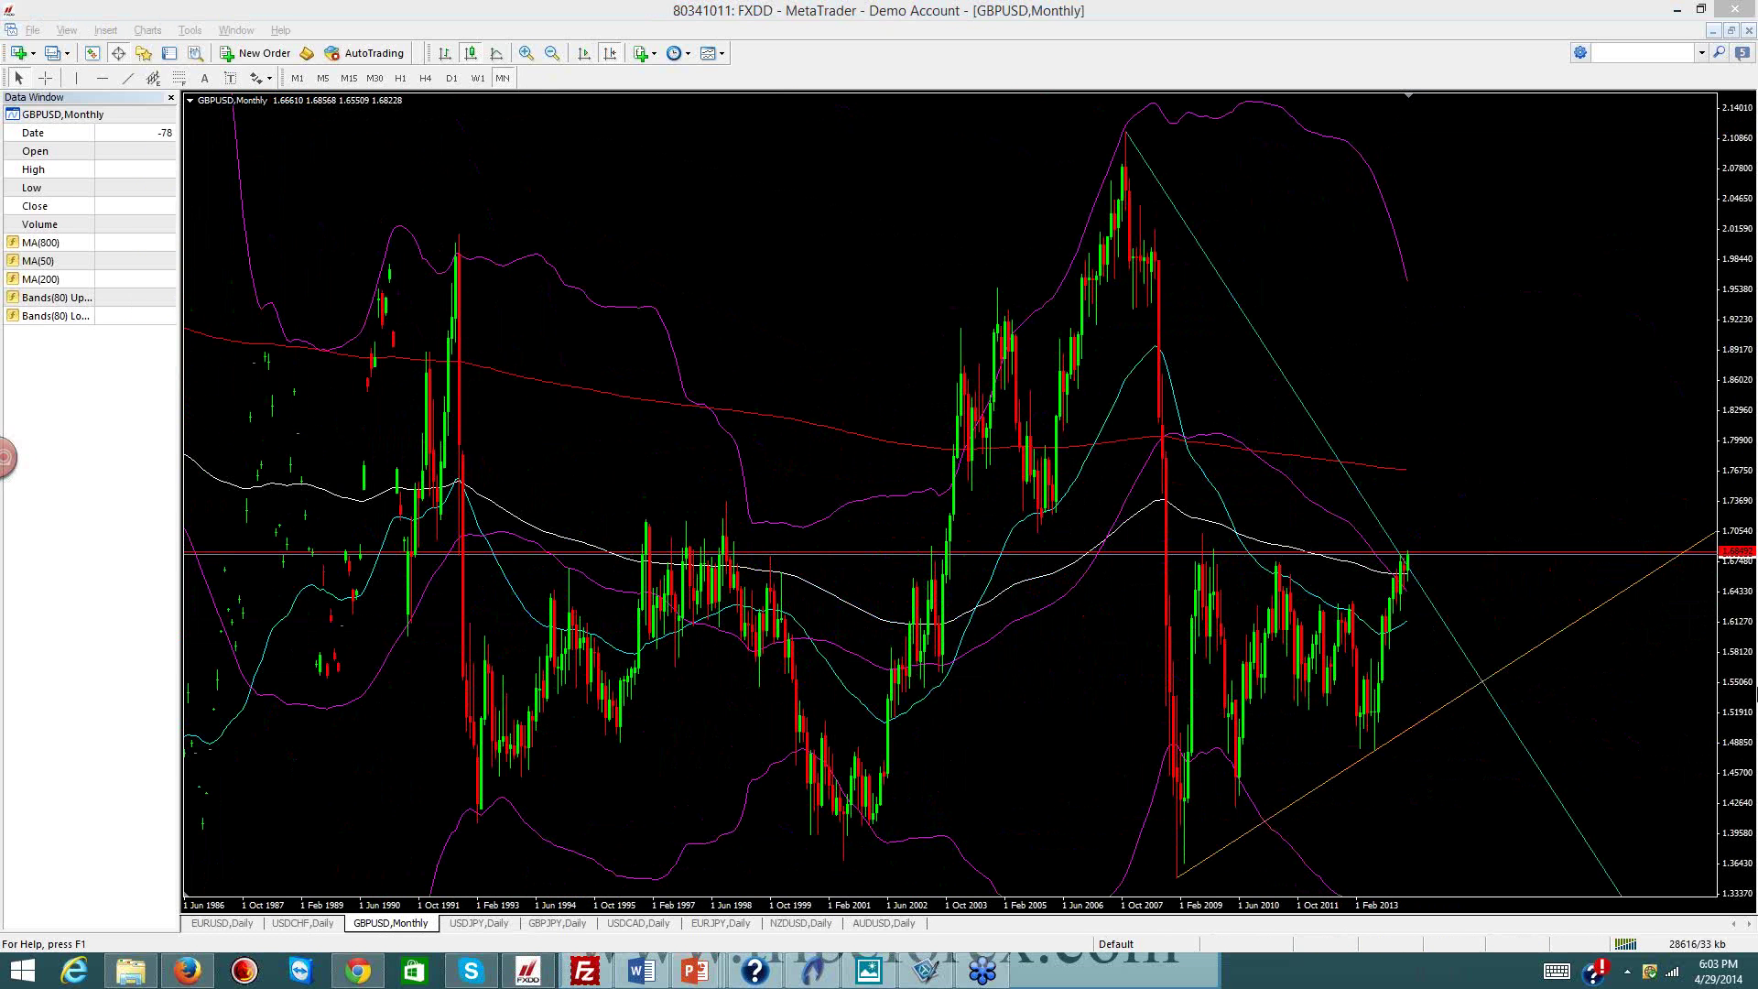
pyautogui.click(452, 78)
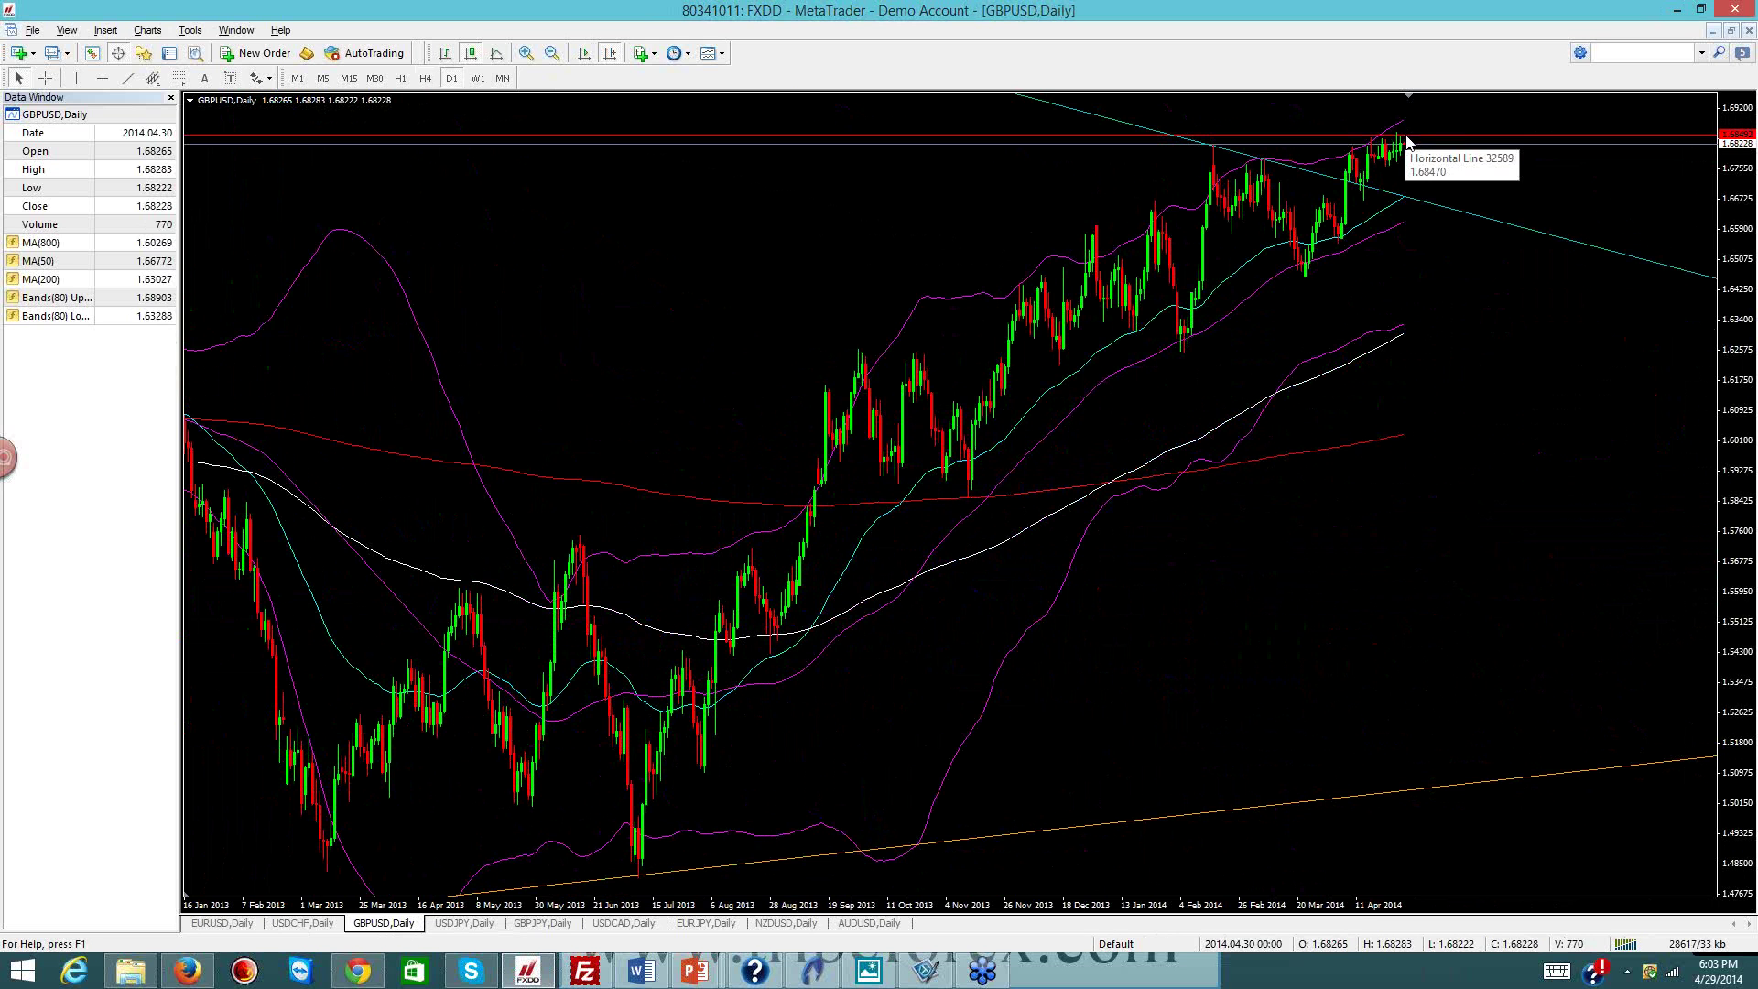
pyautogui.moveTo(1376, 163)
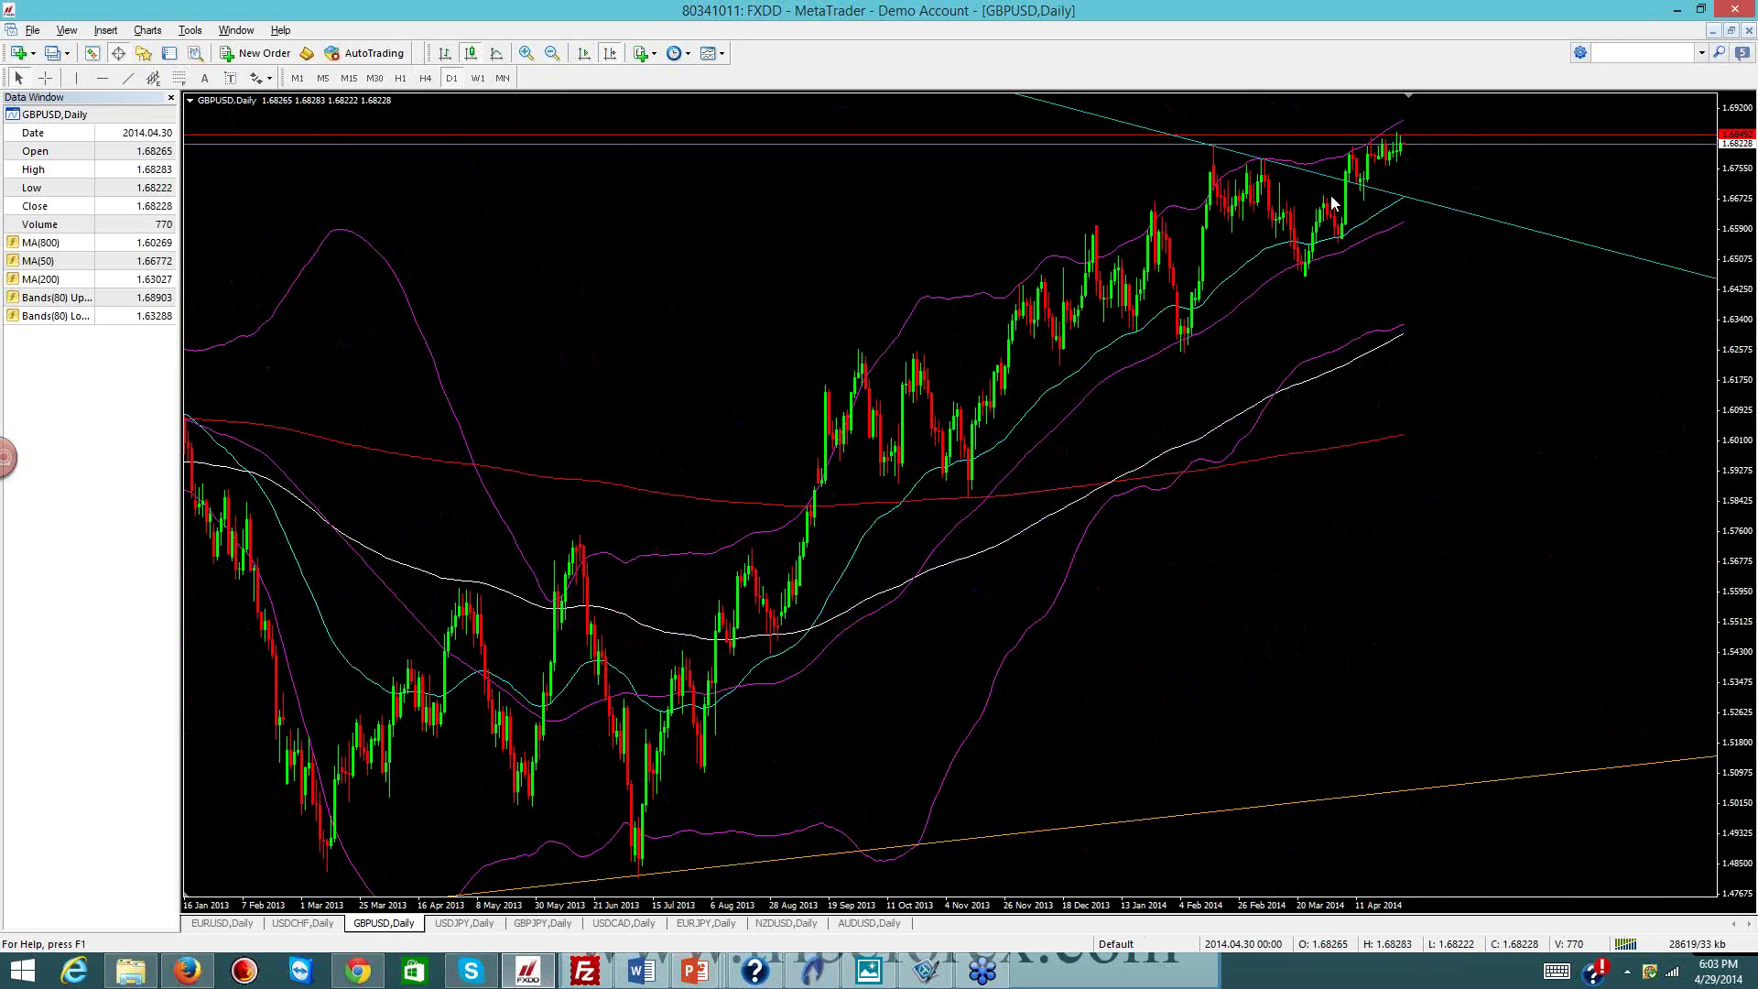
# Glance at the USDJPY daily chart, then switch to the GBPJPY daily chart near 172.65
pyautogui.click(466, 925)
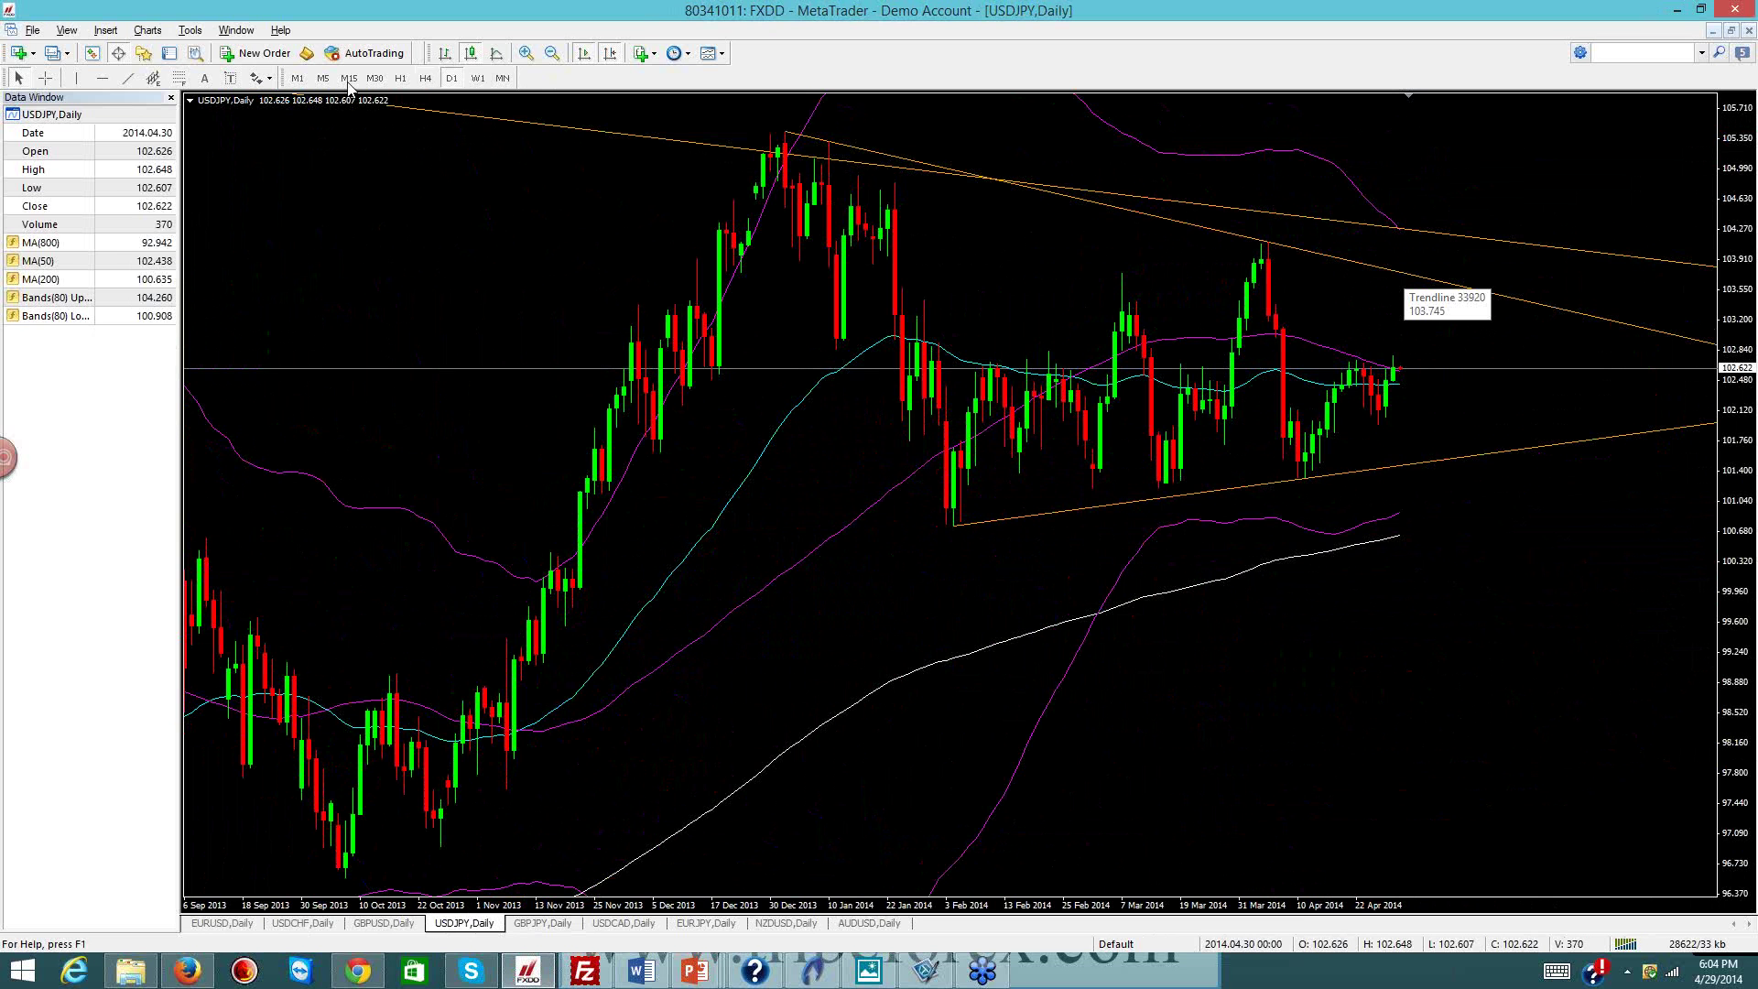
pyautogui.click(546, 924)
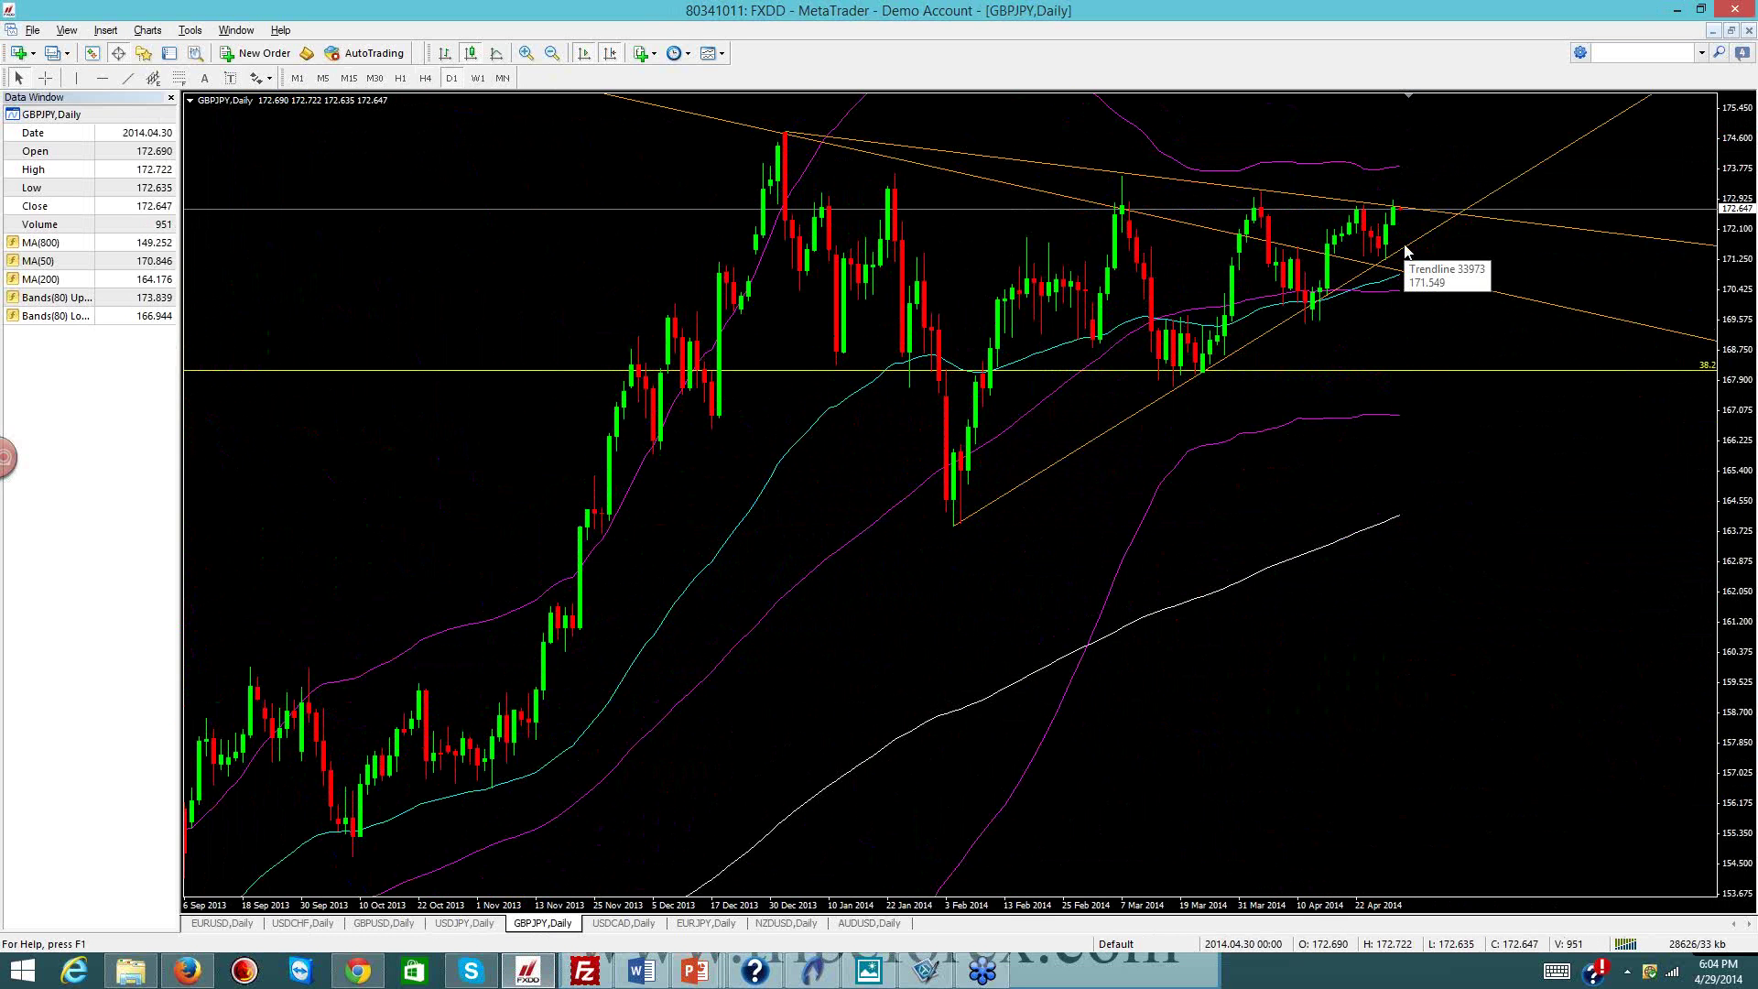
# Switch to the USDCAD daily chart, with late-April 2014 price near 1.0947
pyautogui.click(627, 923)
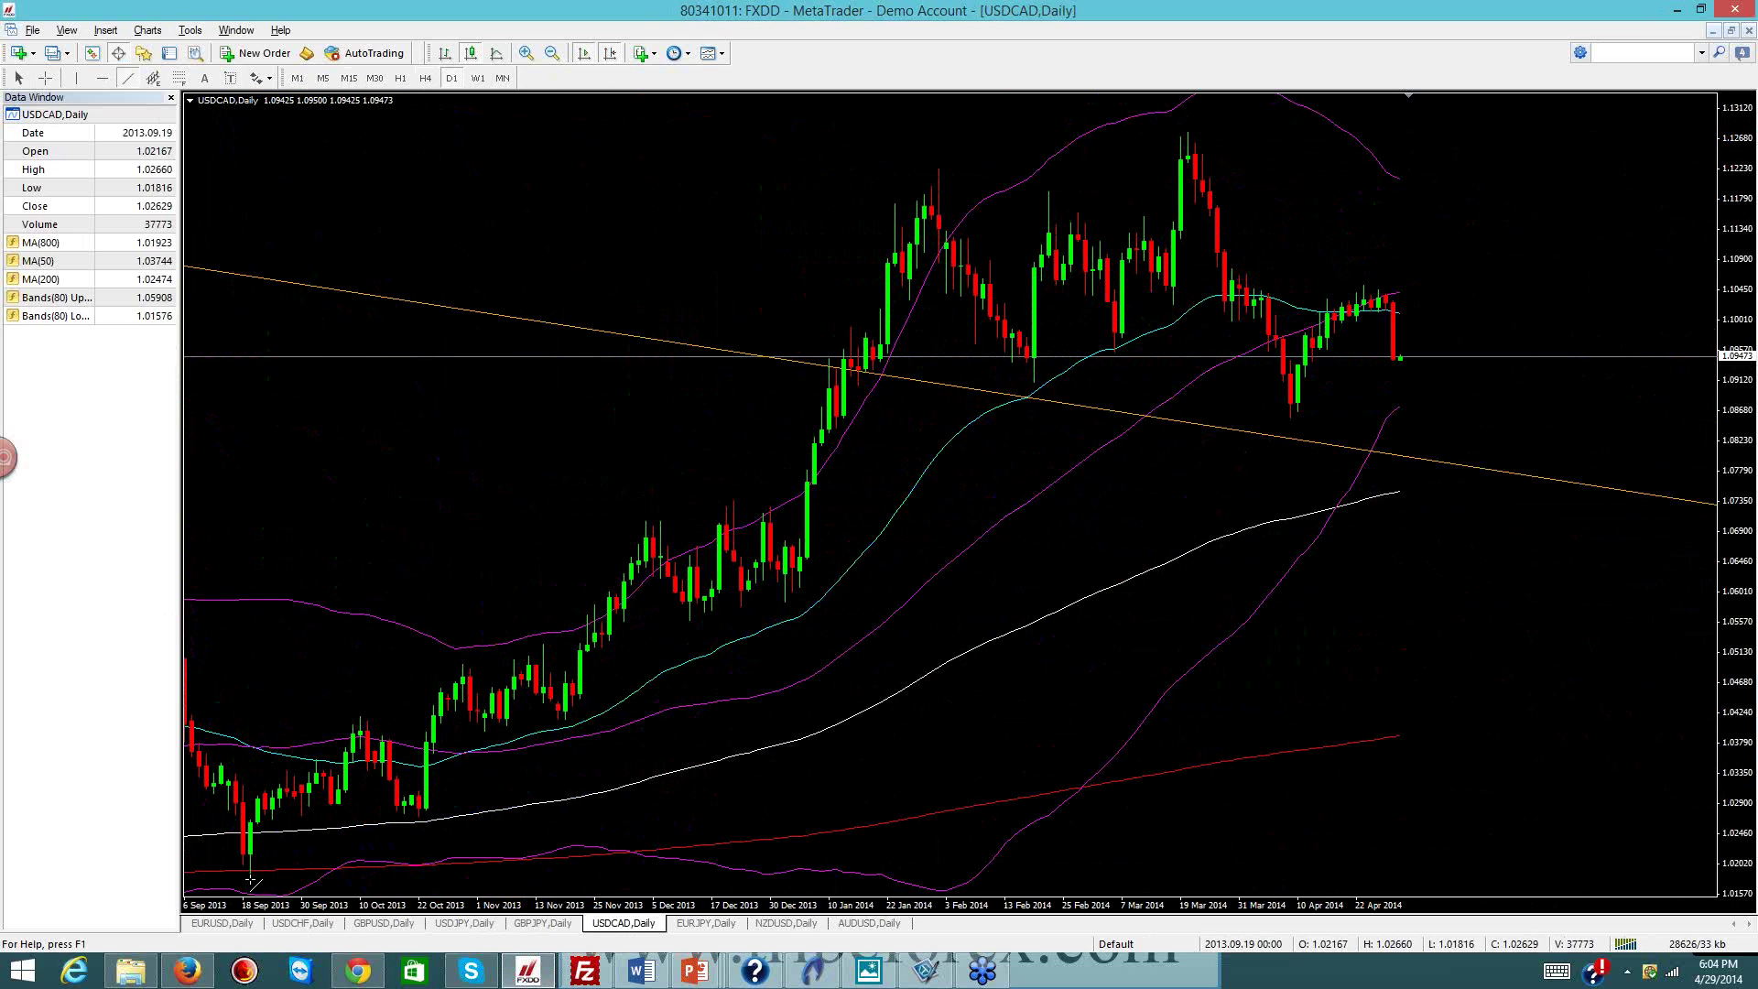
# Draw a rising USDCAD trendline from the 18 Sep 2013 low, then view the weekly timeframe
pyautogui.moveTo(250, 877); pyautogui.dragTo(436, 810)
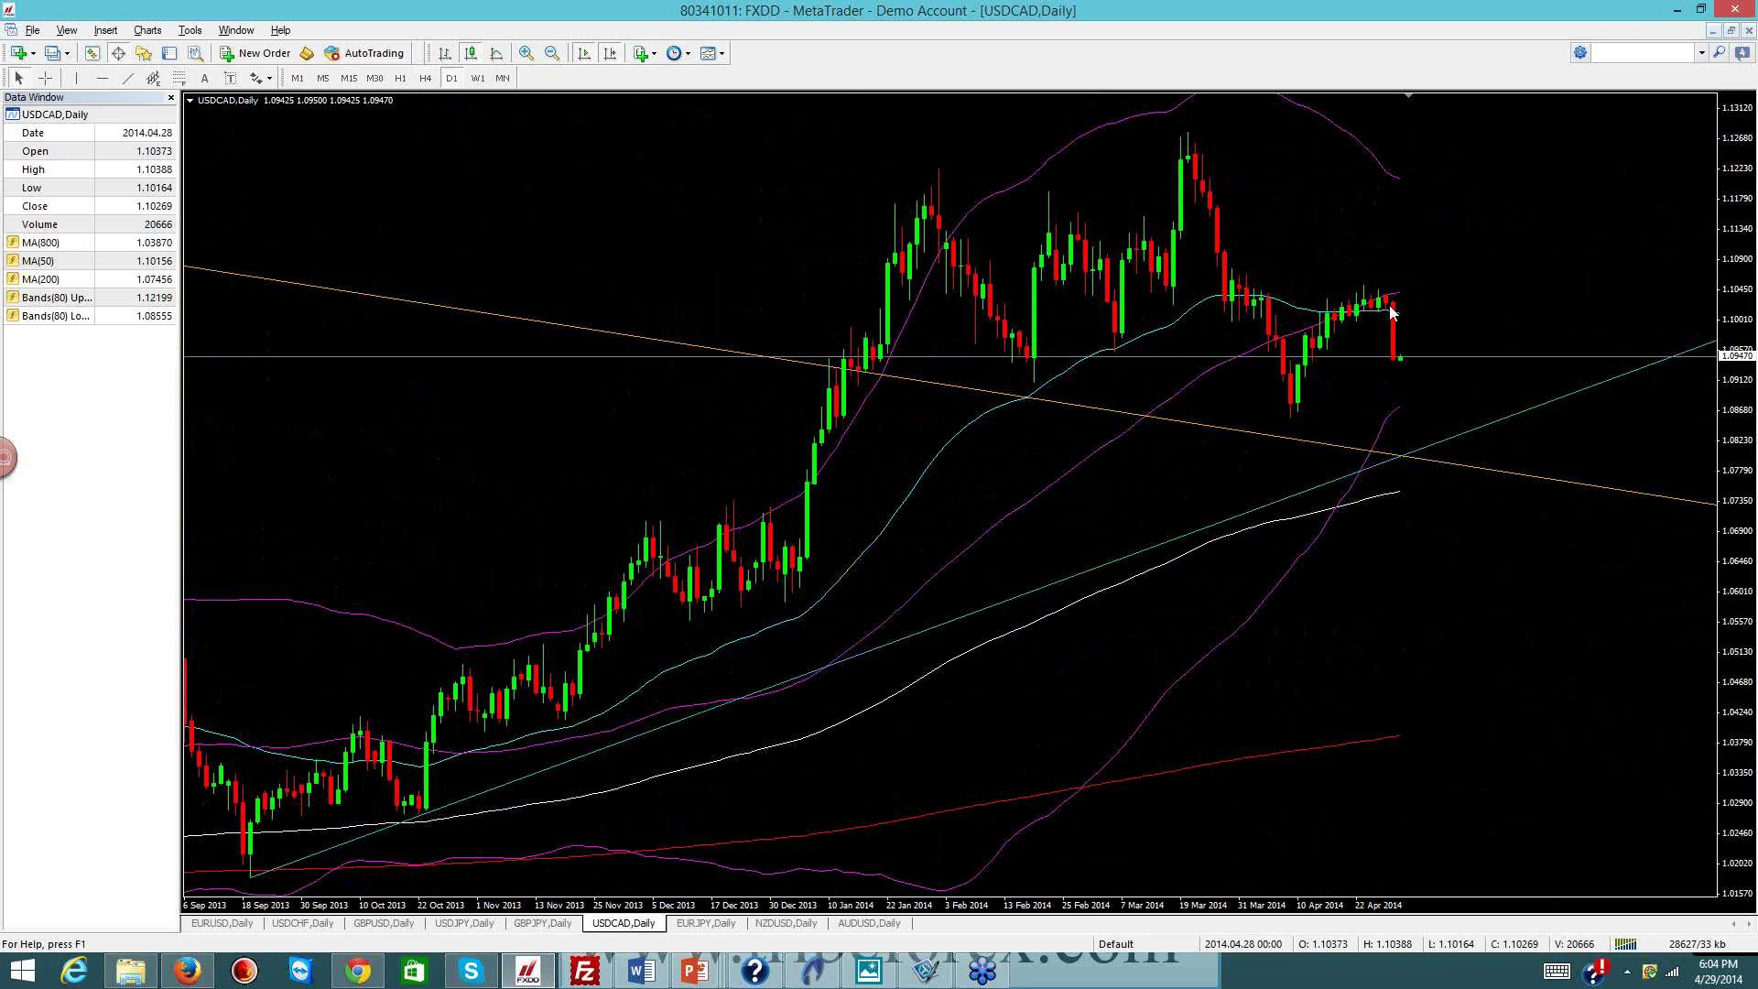
pyautogui.moveTo(1392, 312)
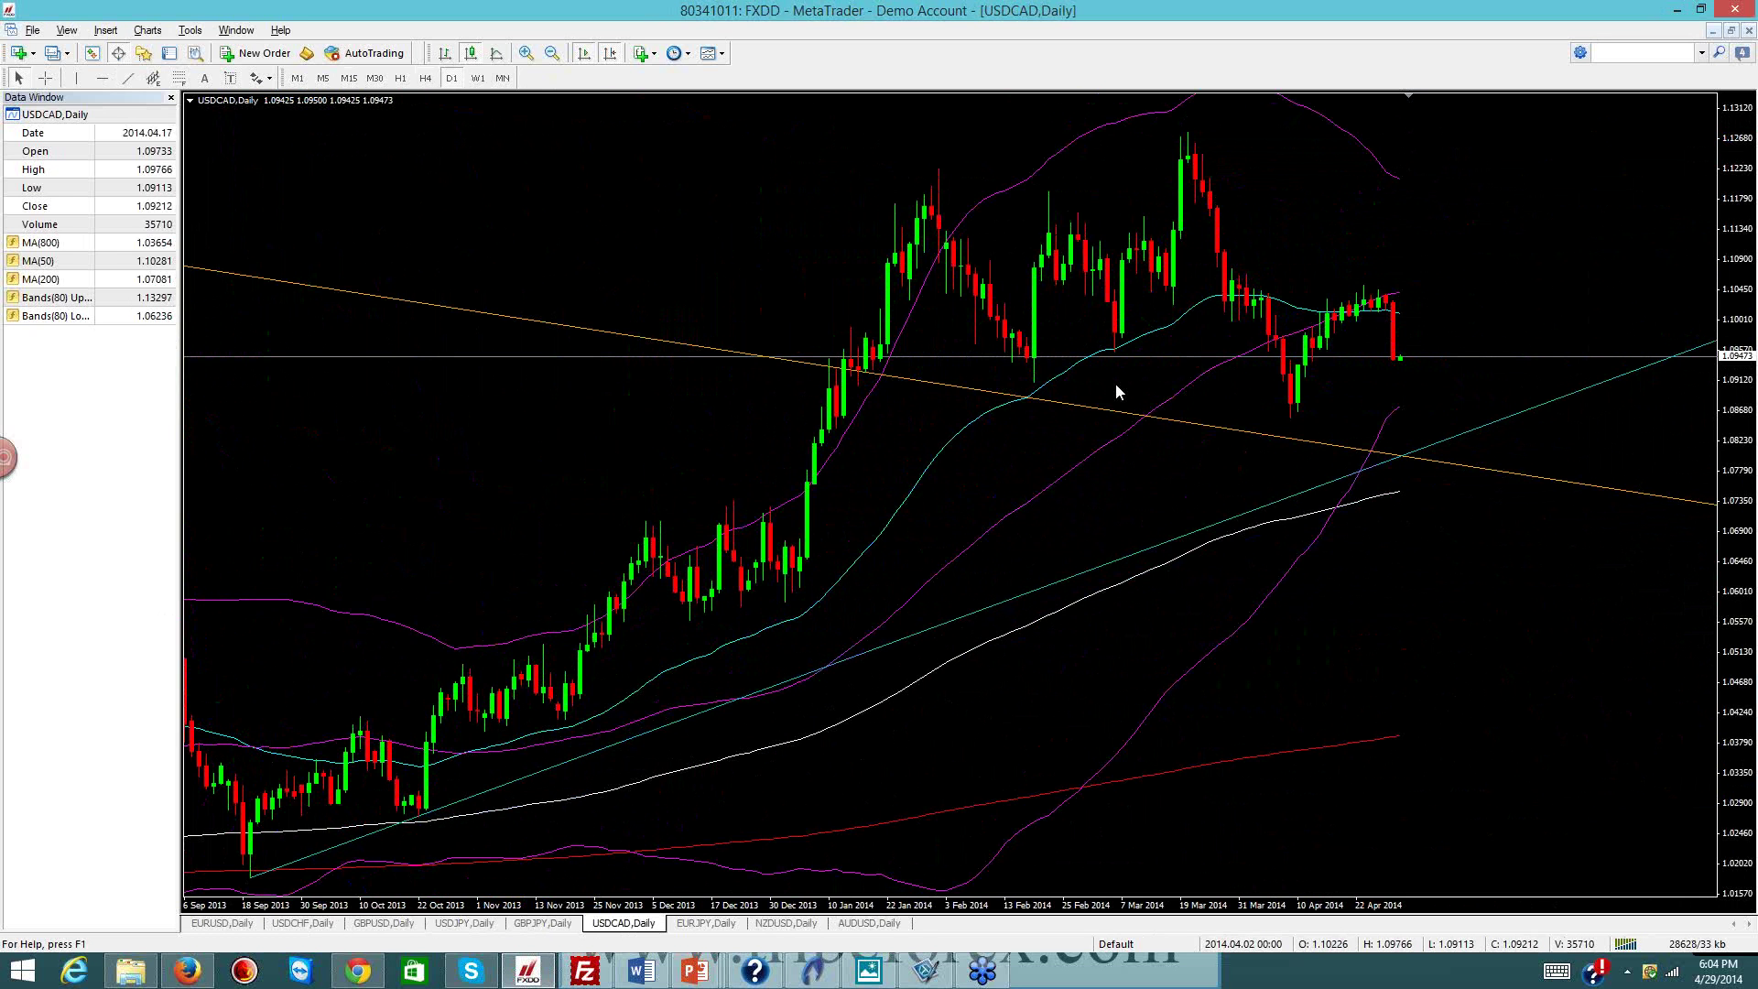
pyautogui.click(478, 77)
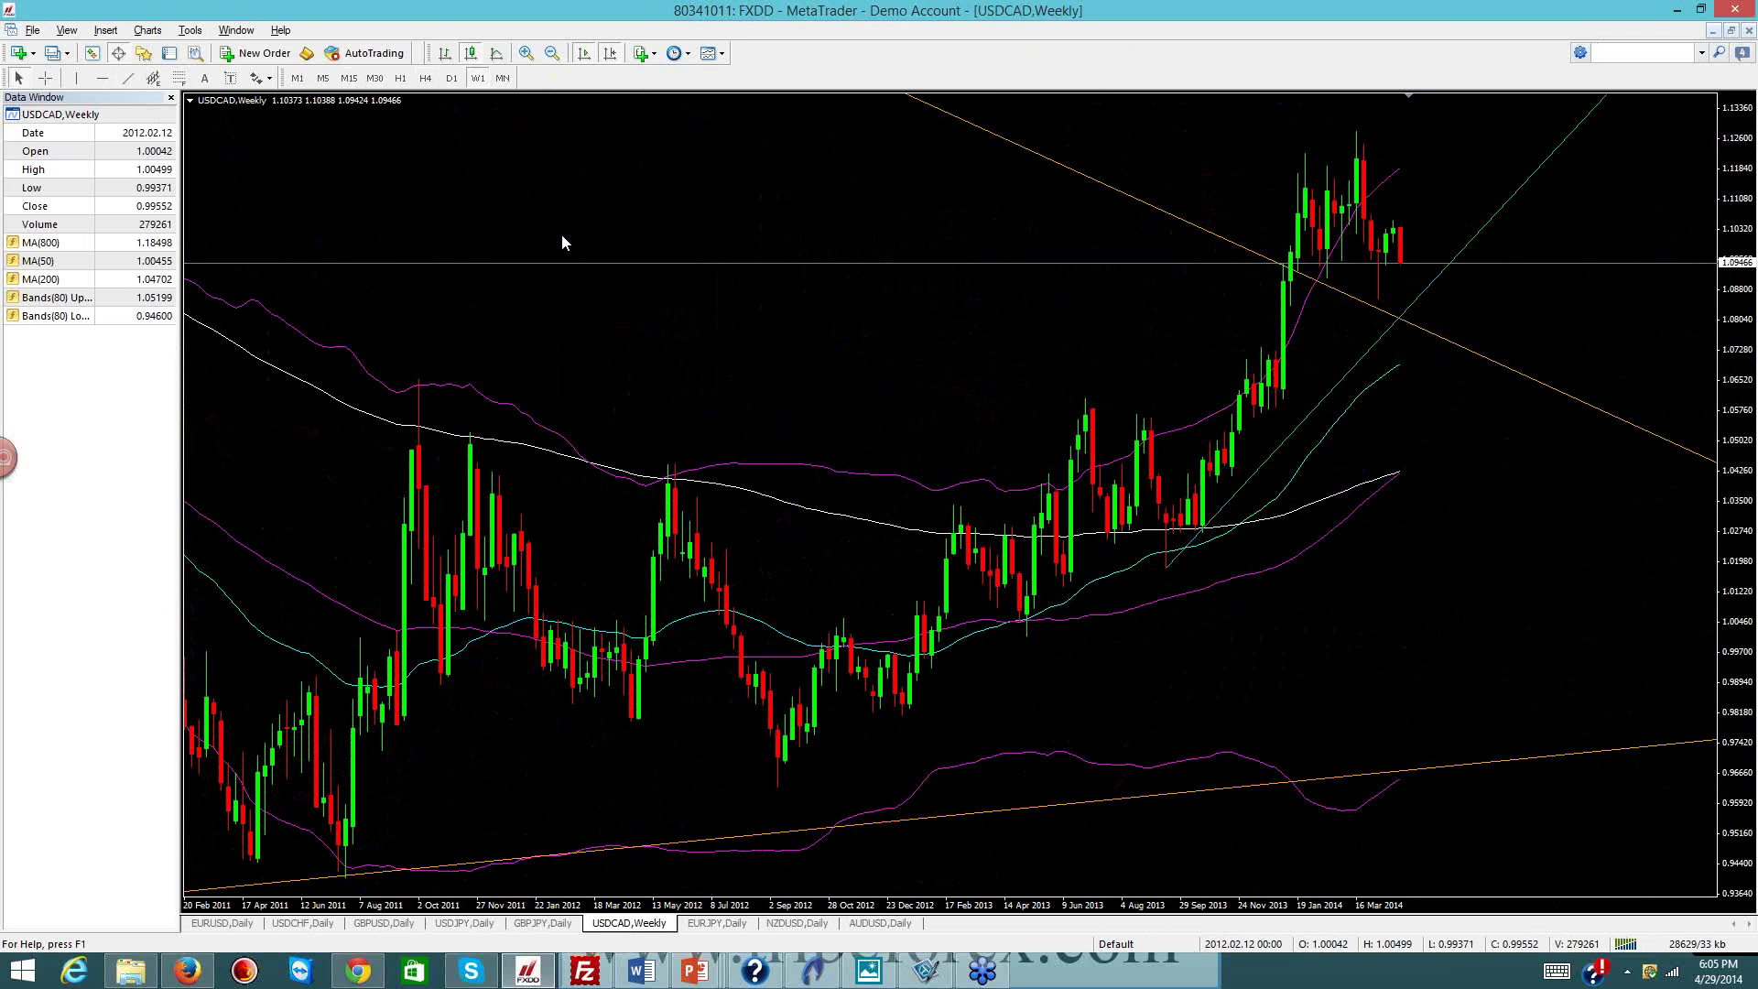
# Check USDCAD on the monthly (MN) timeframe, then return it to D1
pyautogui.click(502, 78)
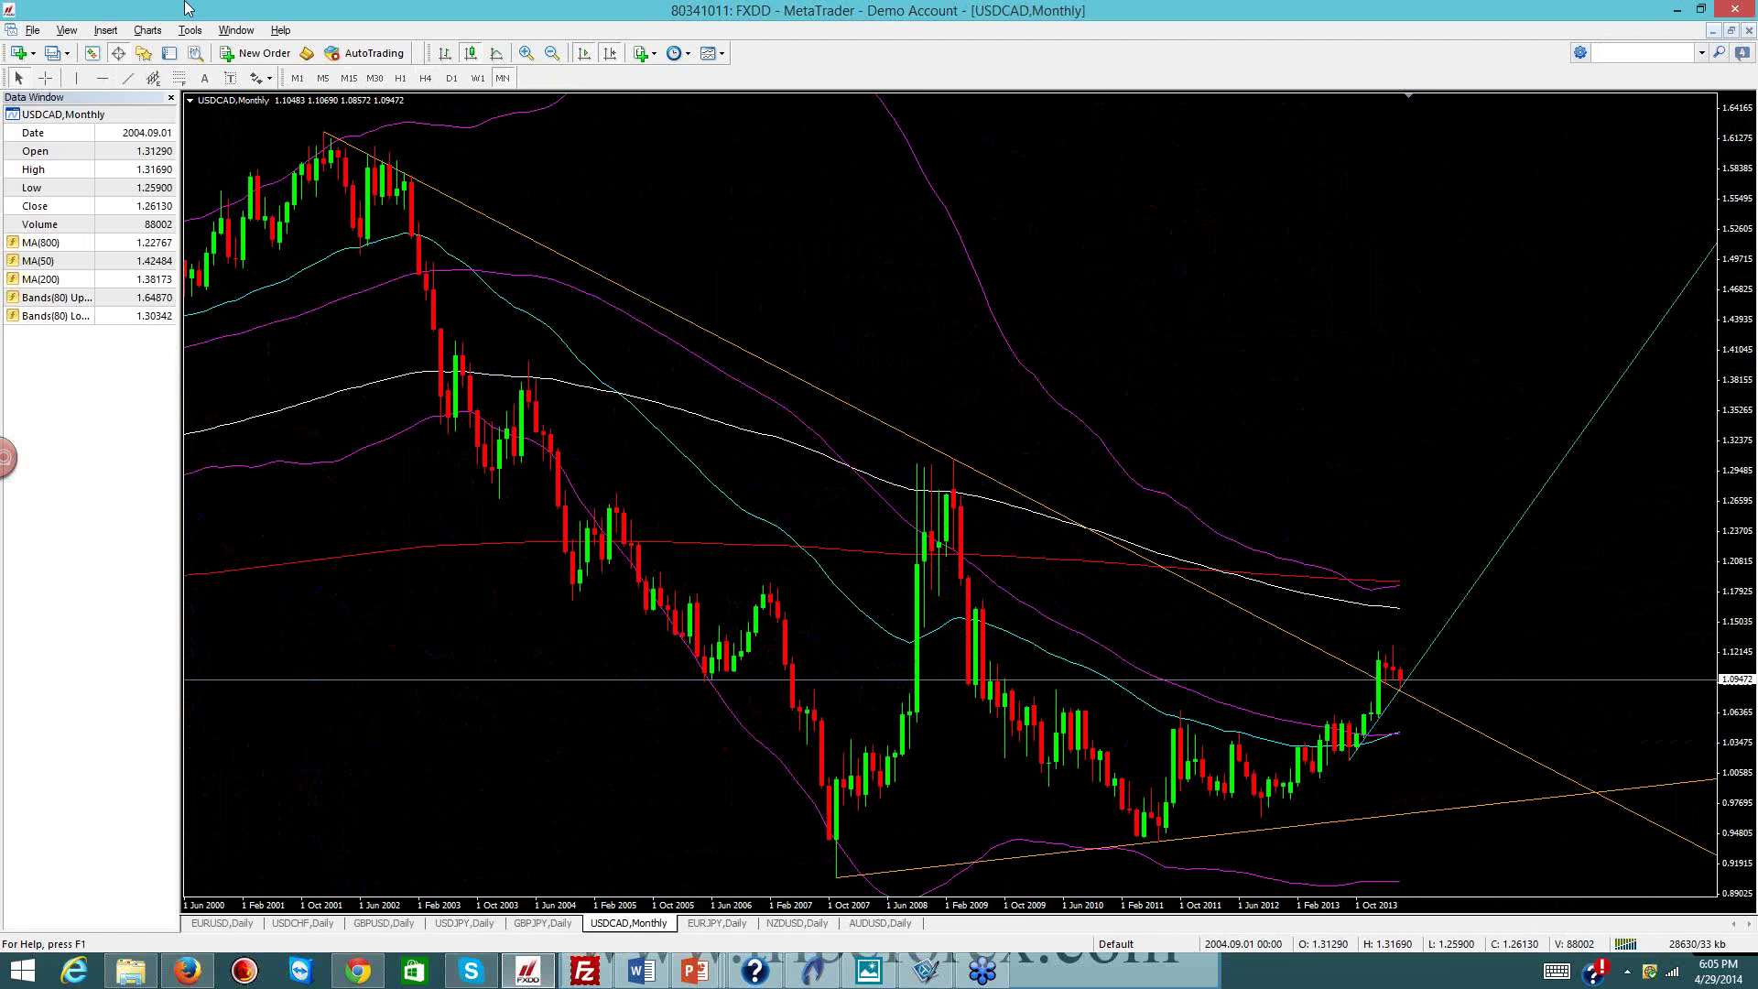
pyautogui.click(451, 78)
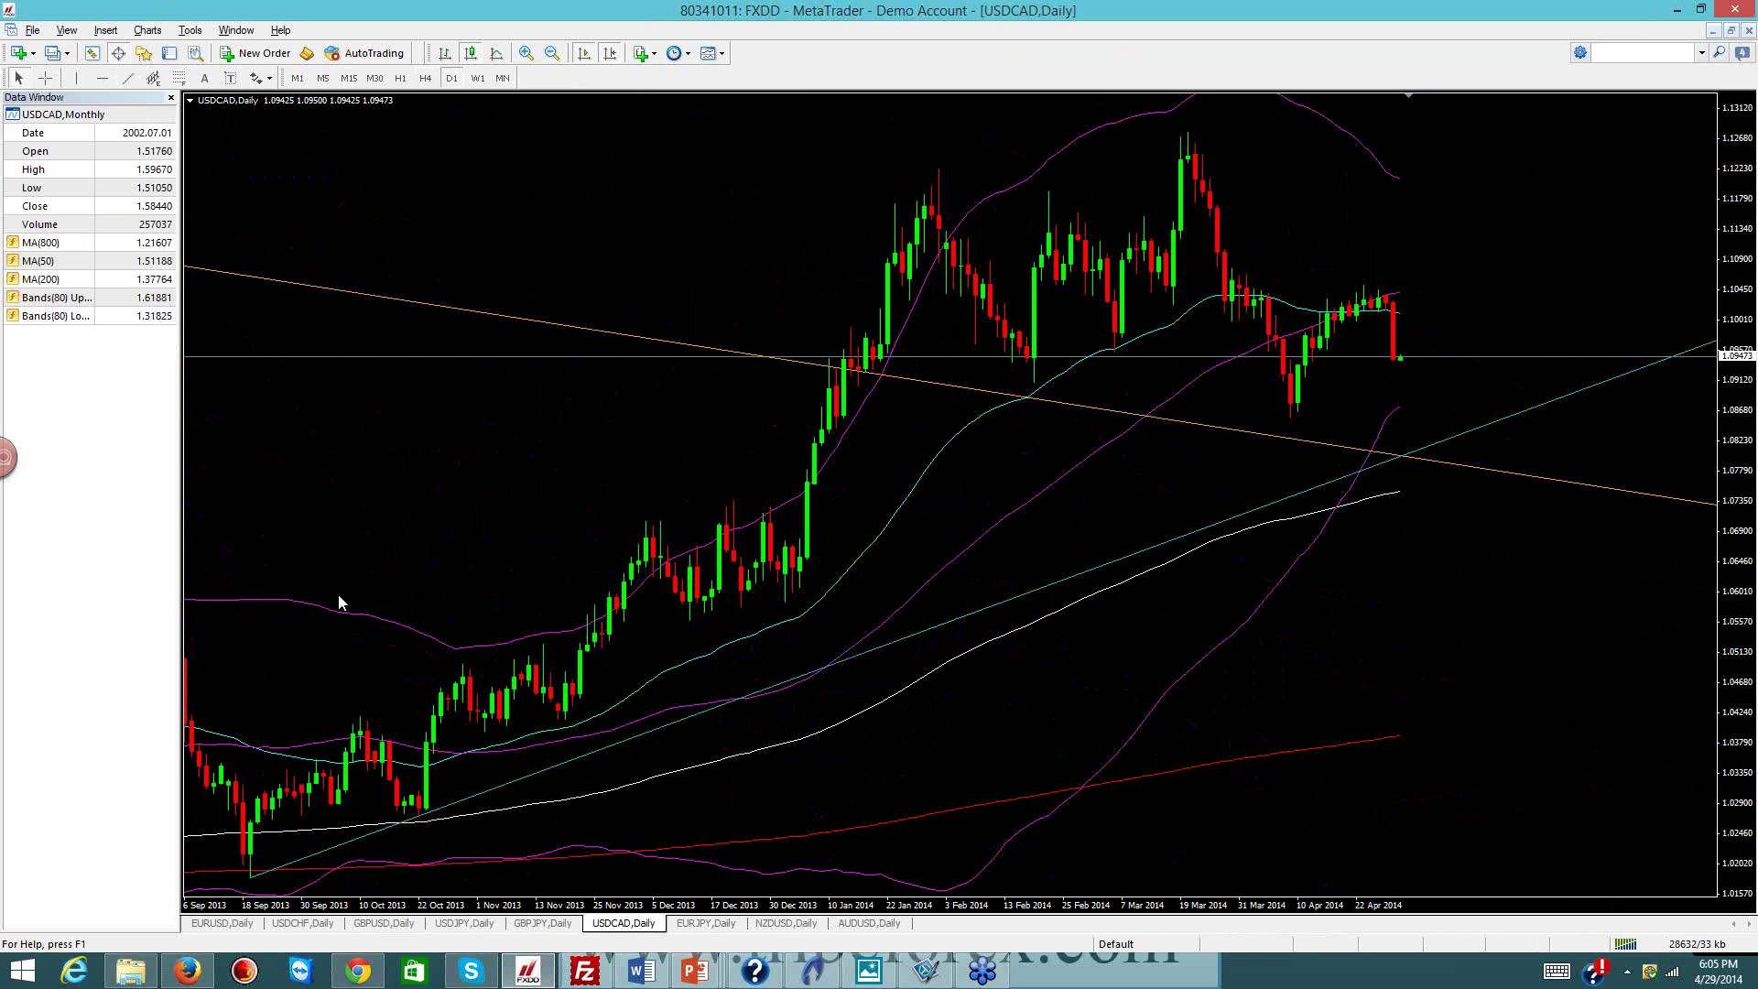
# Draw a steeper USDCAD trendline from the 18 Sep 2013 low through the April 2014 low (~1.0928)
pyautogui.click(128, 78)
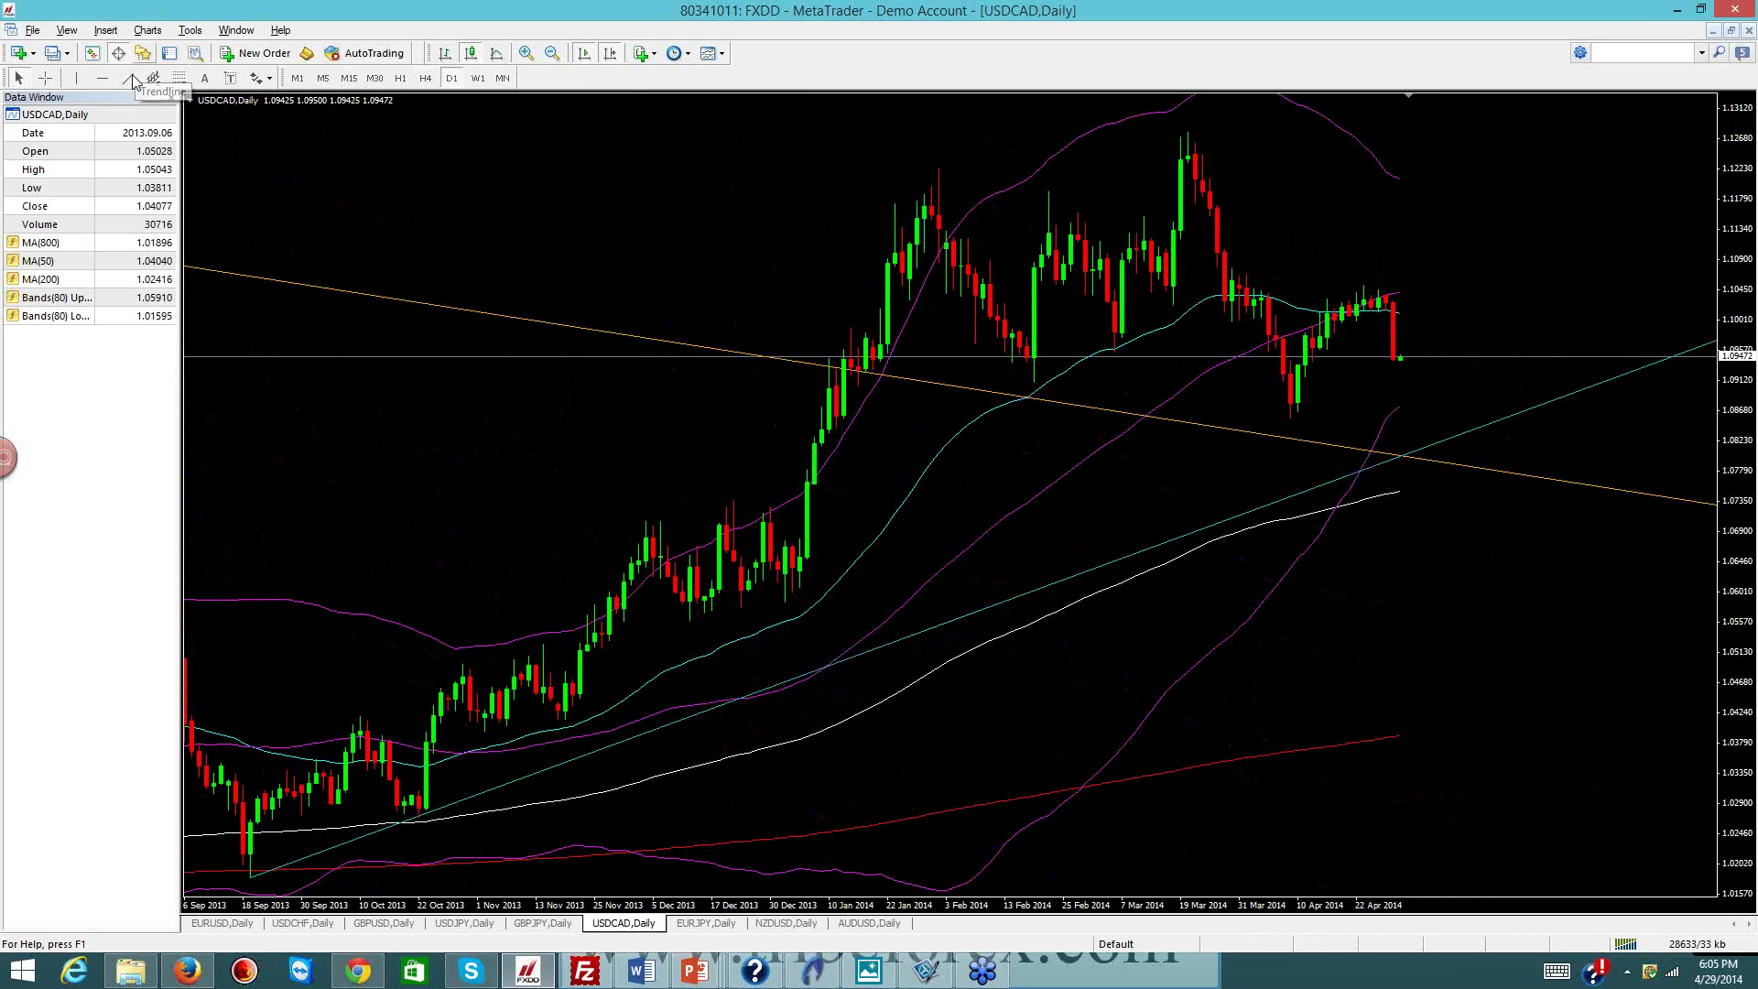
pyautogui.doubleClick(419, 817)
pyautogui.moveTo(418, 818); pyautogui.dragTo(1294, 426)
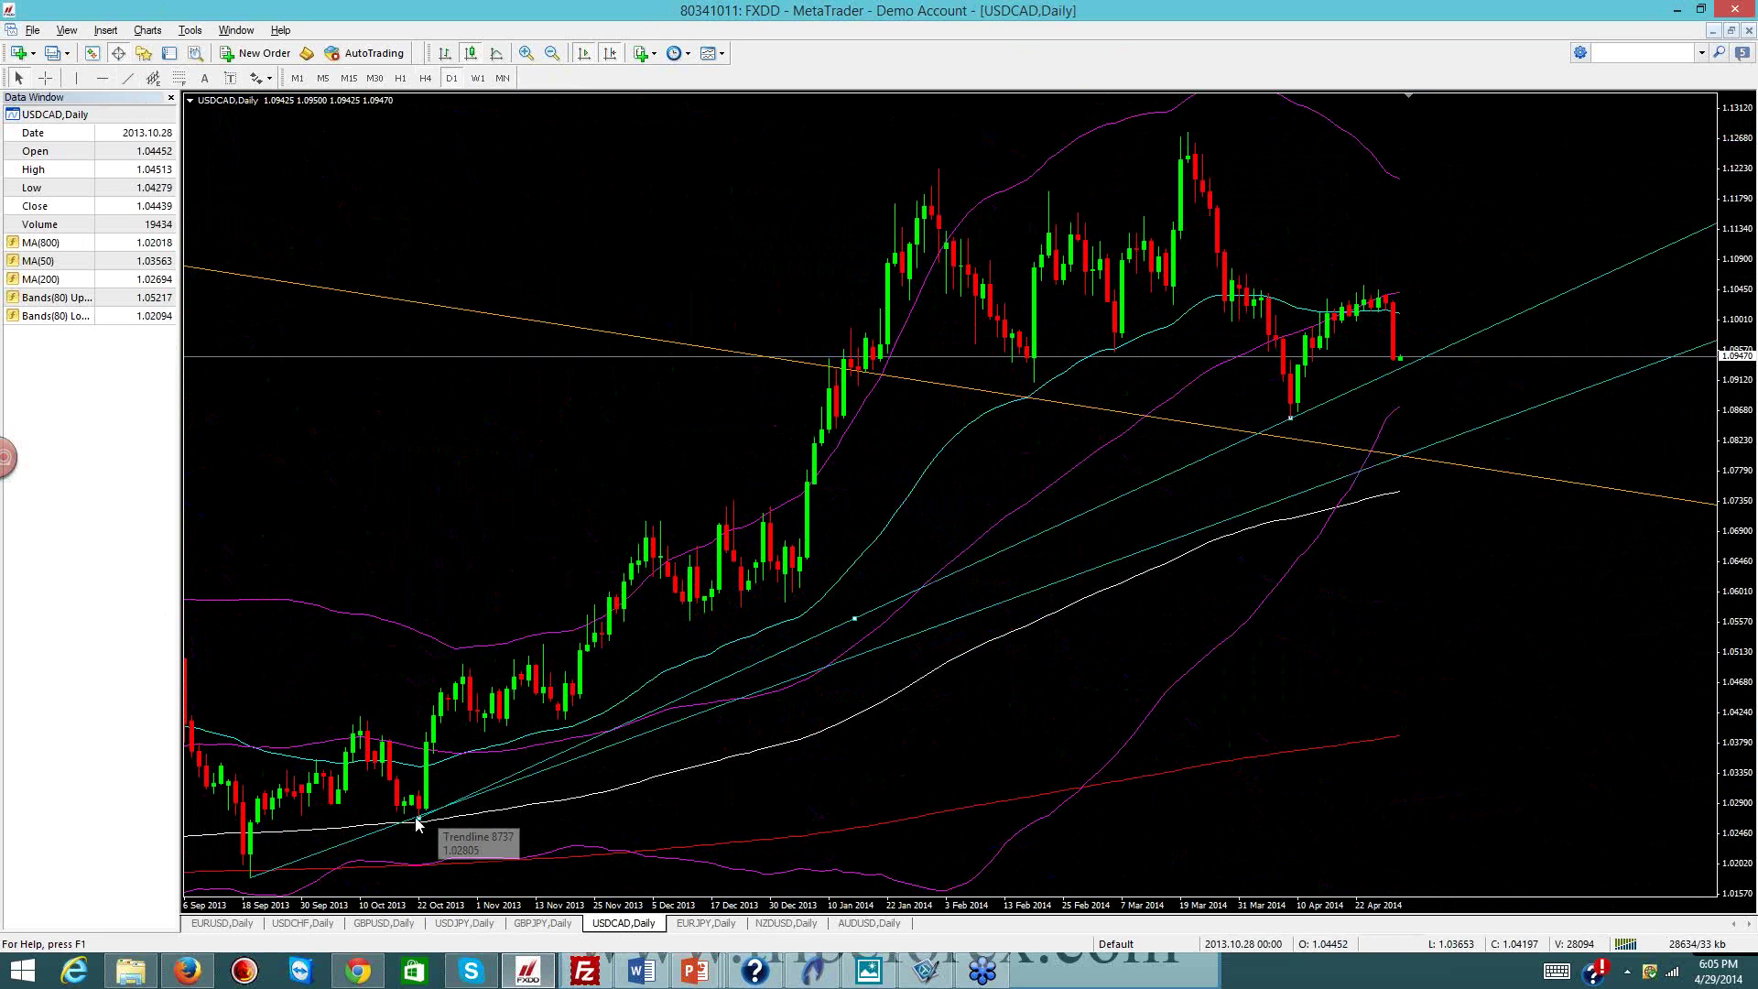
pyautogui.moveTo(417, 817); pyautogui.dragTo(272, 877)
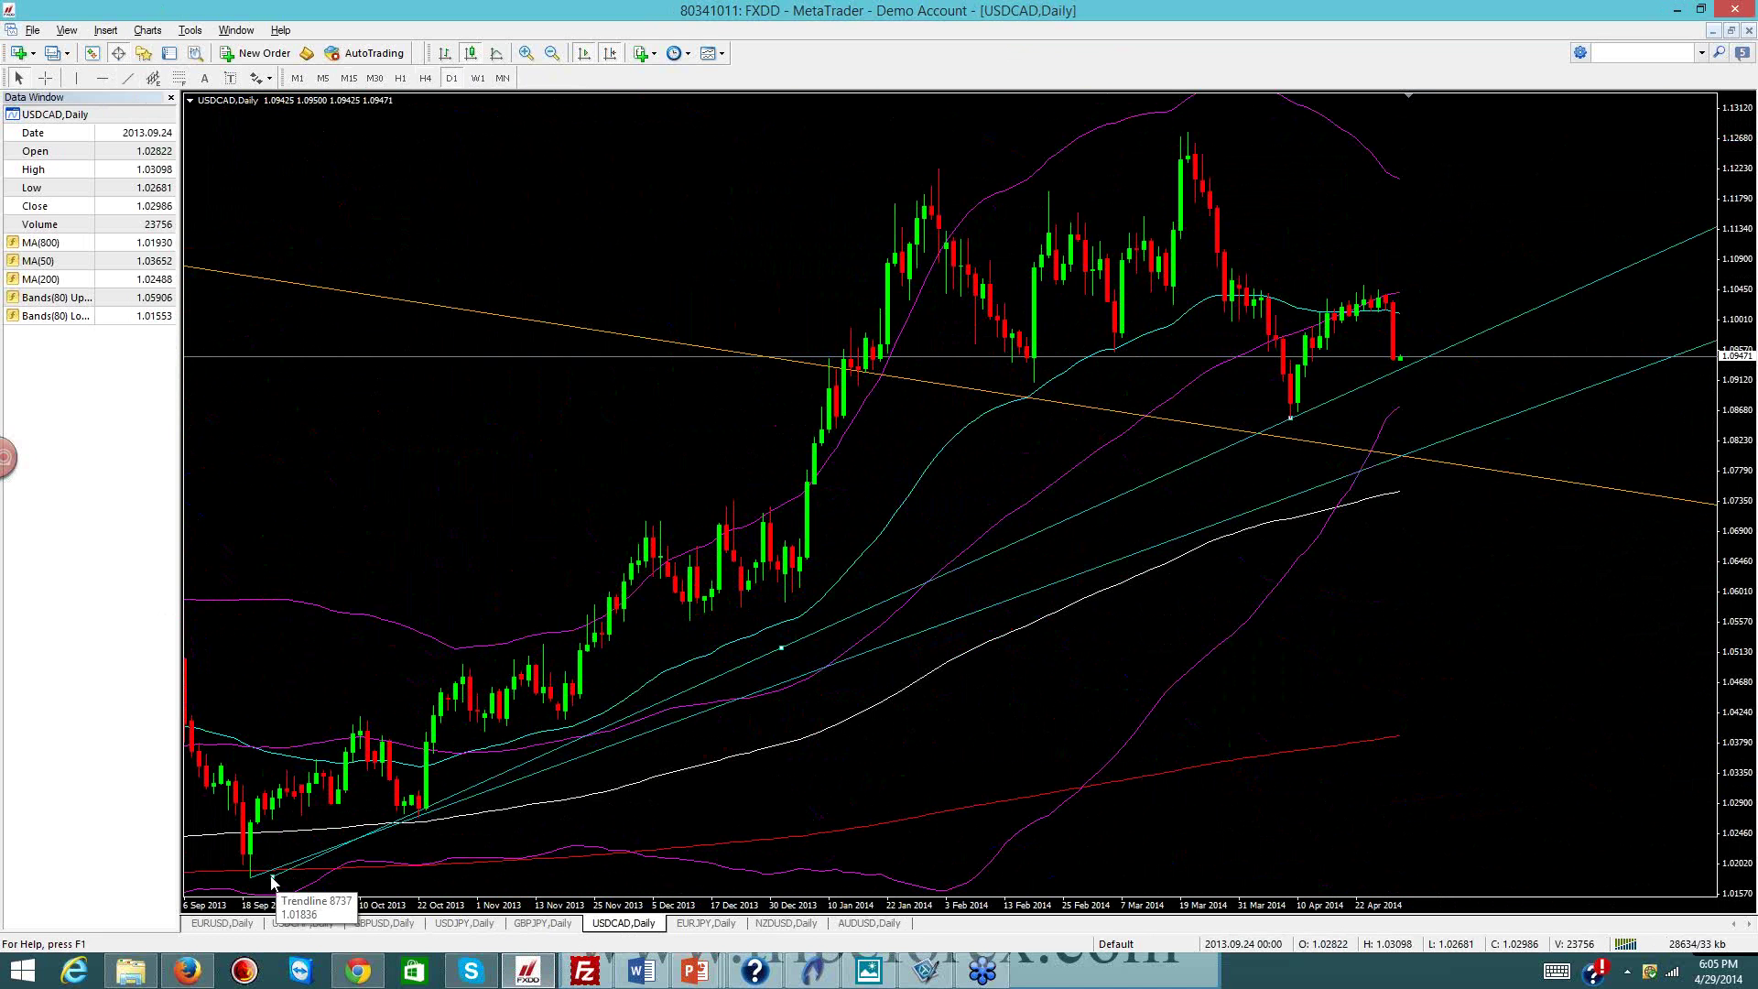
pyautogui.moveTo(254, 881); pyautogui.dragTo(255, 881)
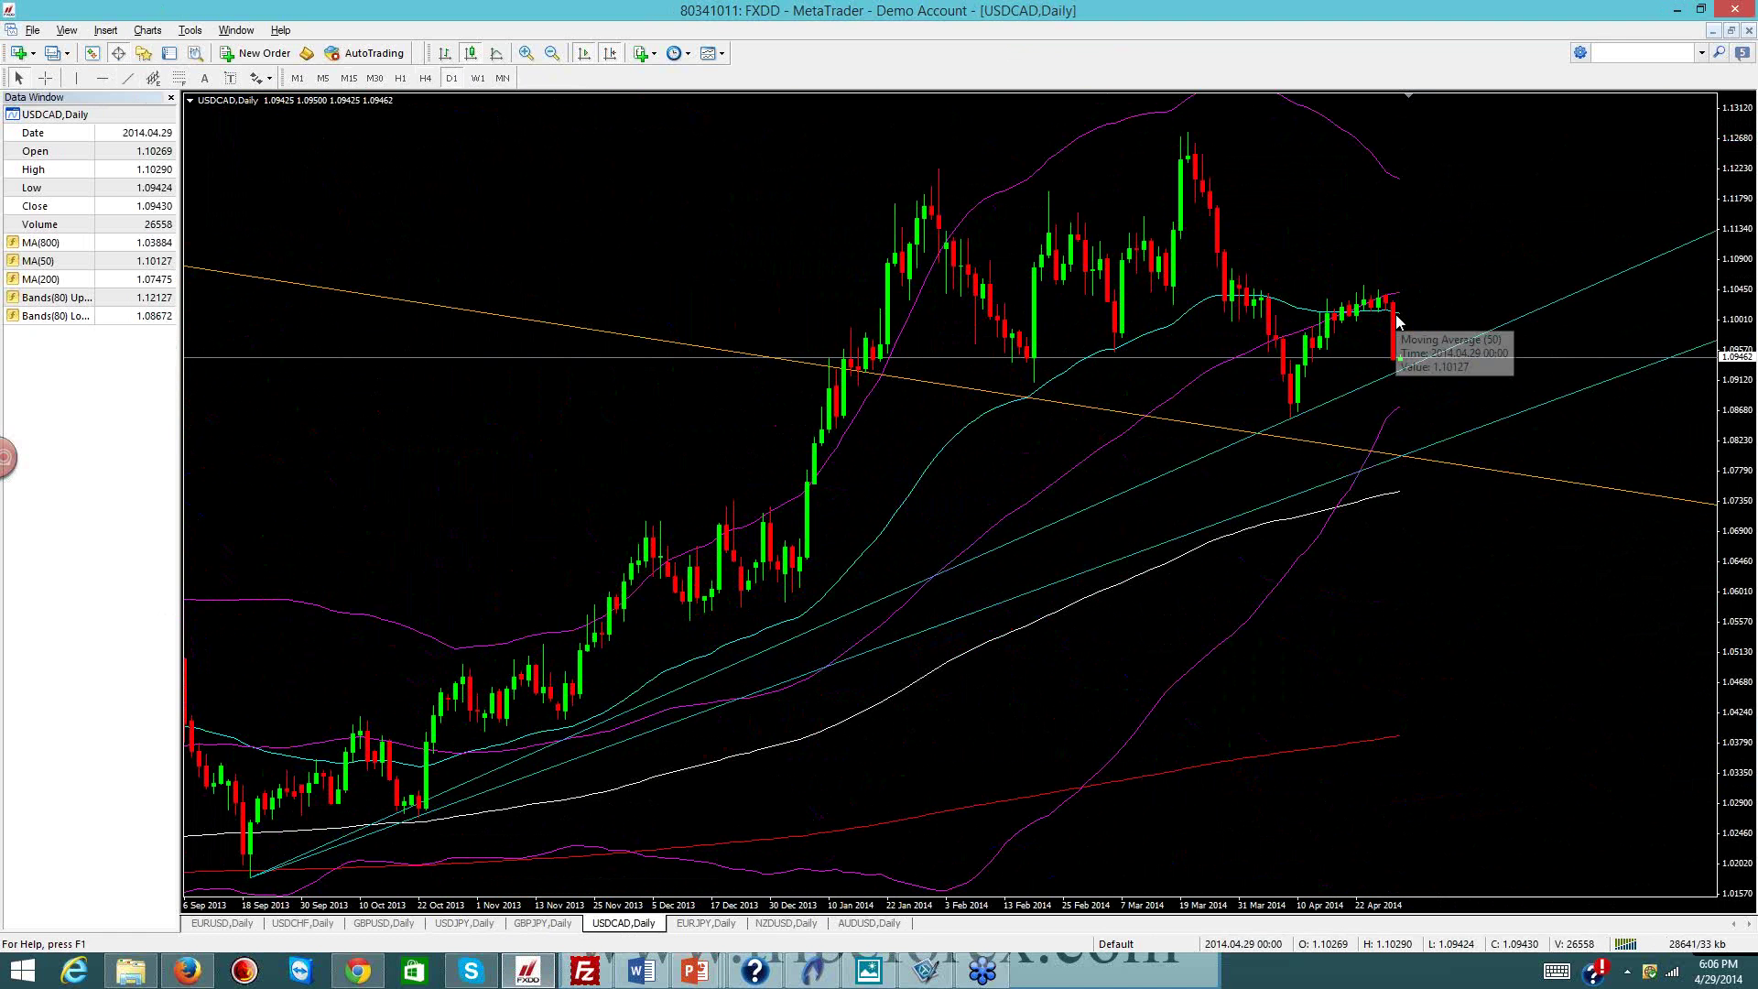
# Review the EURJPY daily chart, then switch to NZDUSD daily, price near 0.8547
pyautogui.click(698, 927)
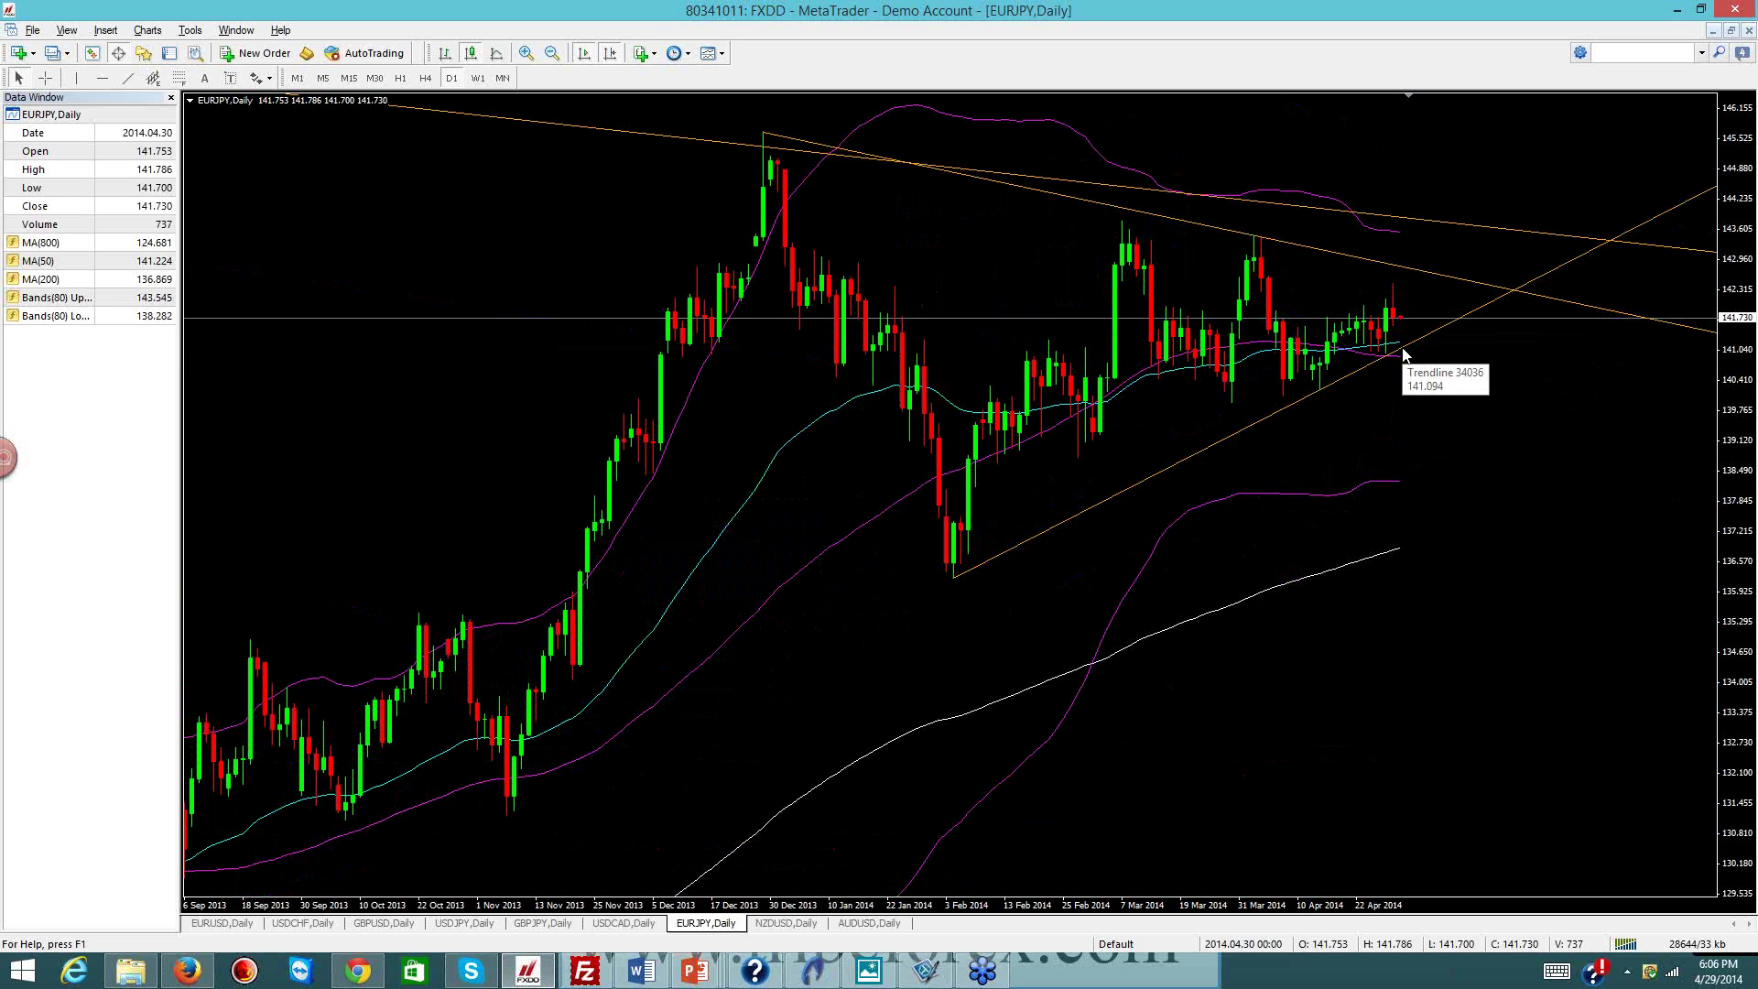
pyautogui.click(811, 925)
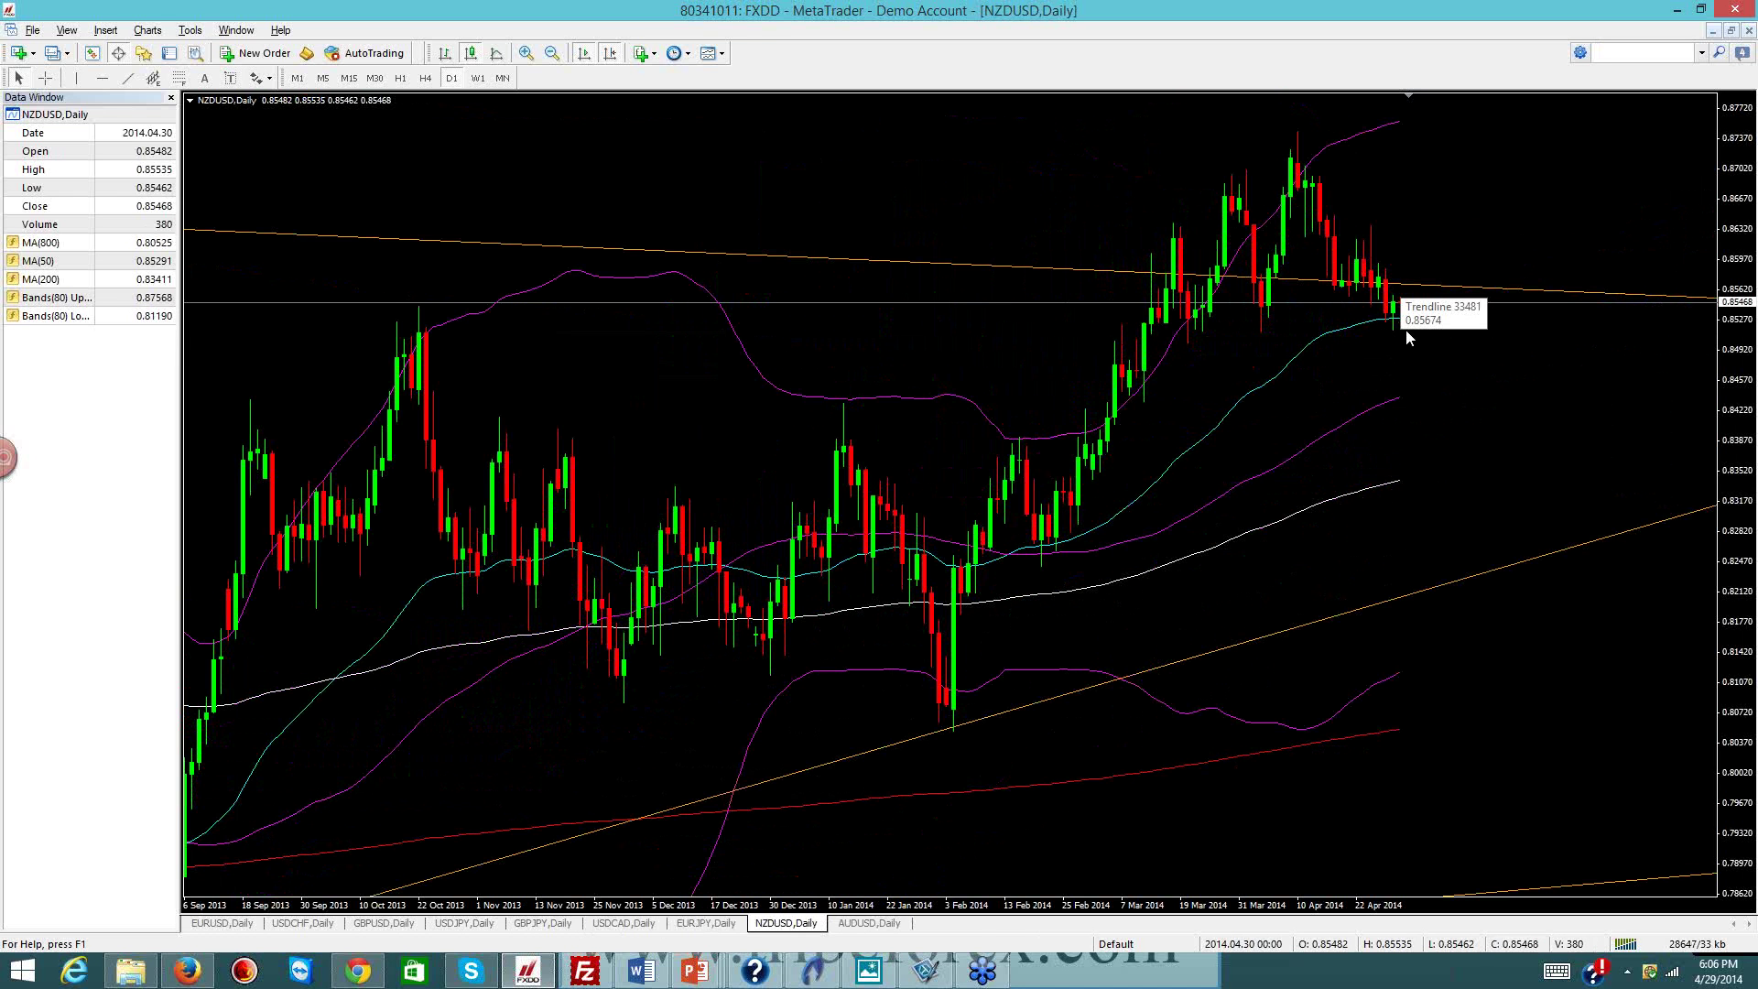
# Switch NZDUSD to the MN timeframe and briefly check the system clock
pyautogui.click(502, 78)
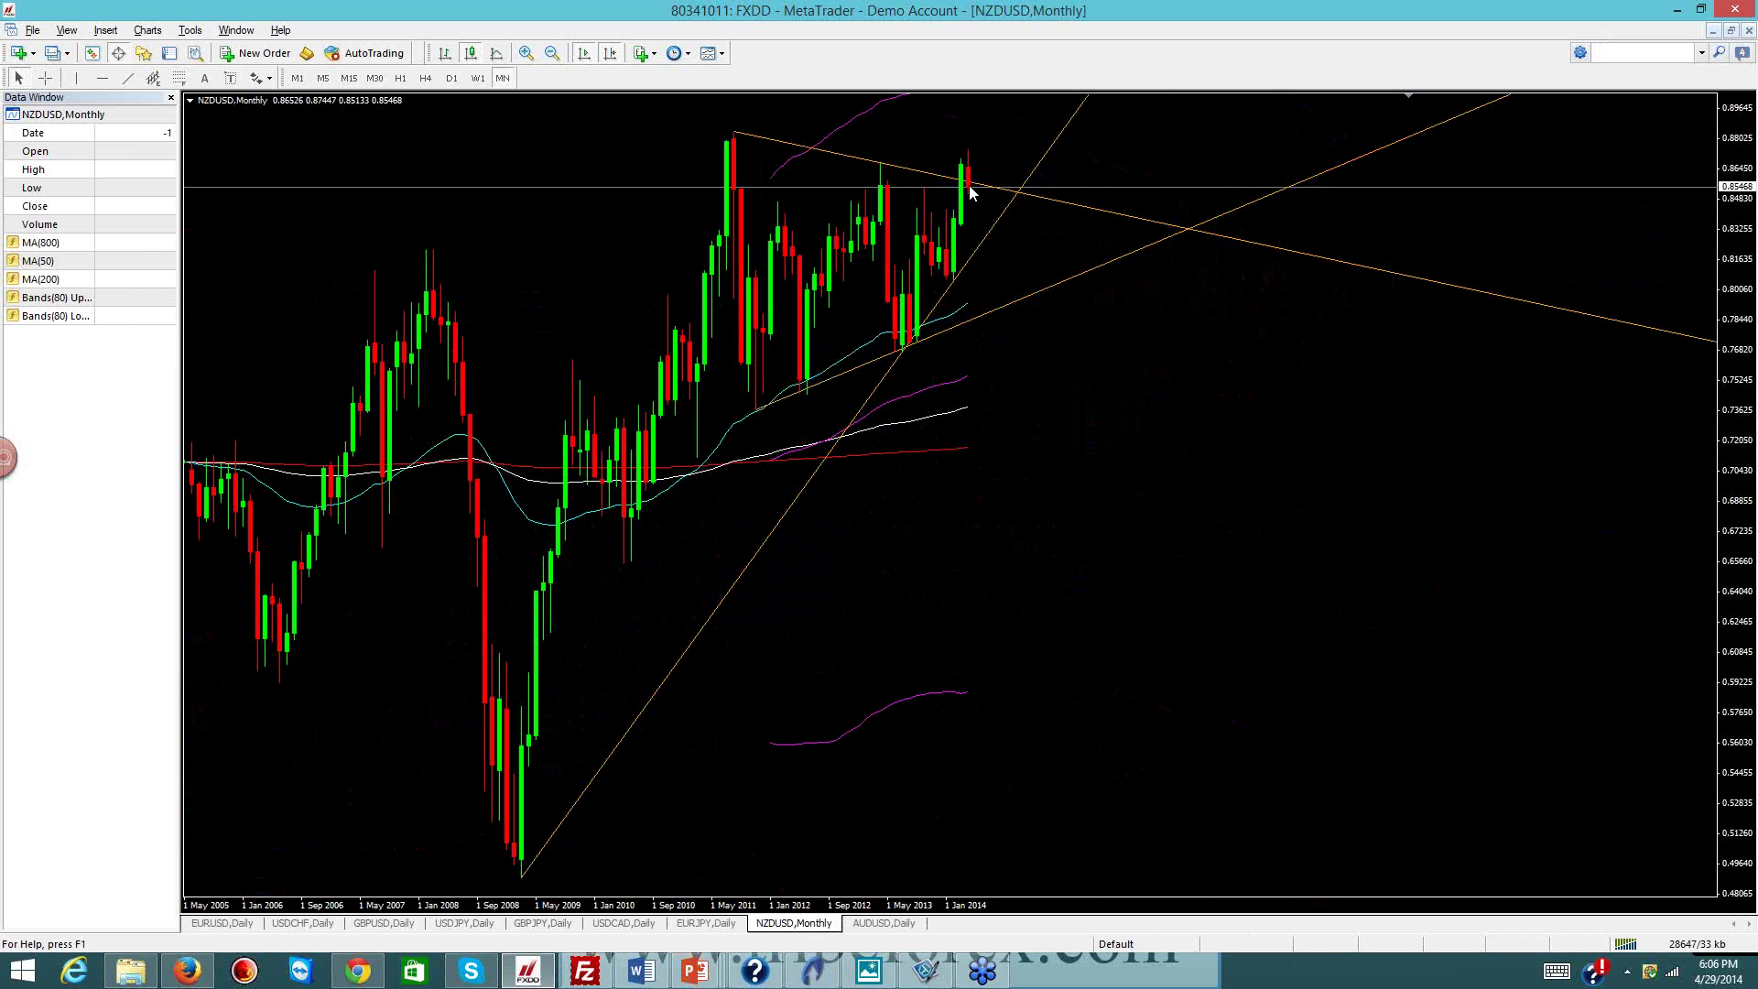
pyautogui.moveTo(970, 187)
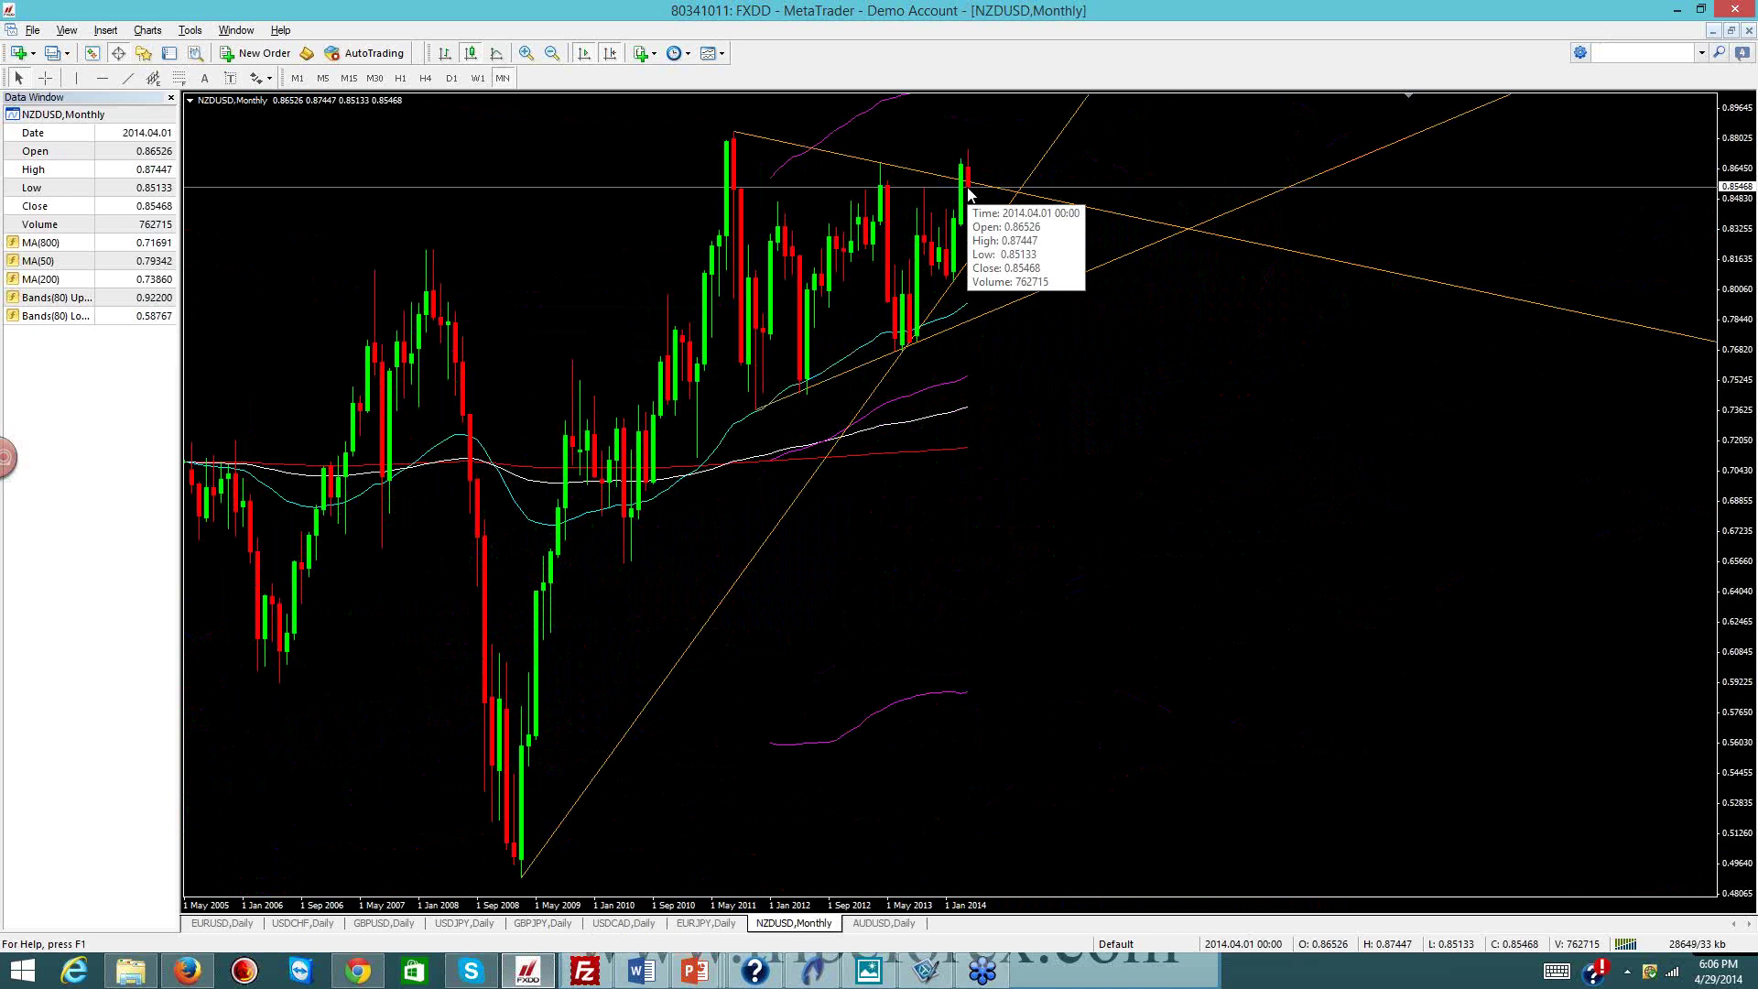
pyautogui.click(1707, 982)
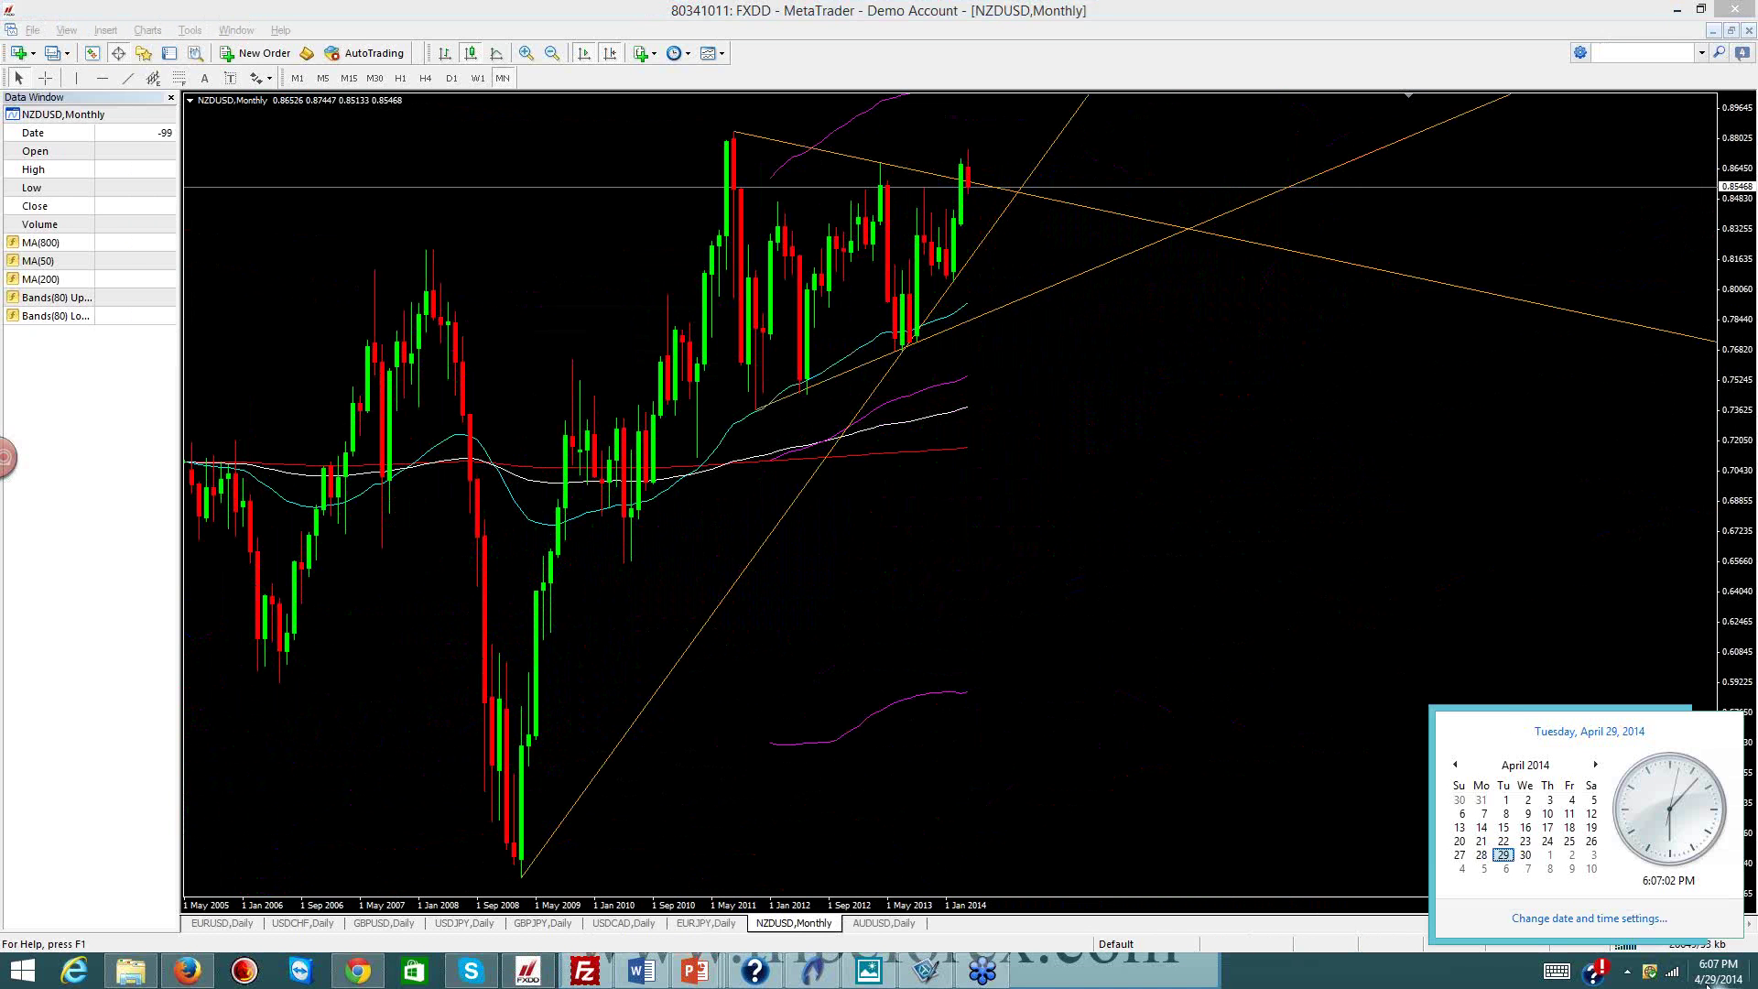
pyautogui.click(1349, 659)
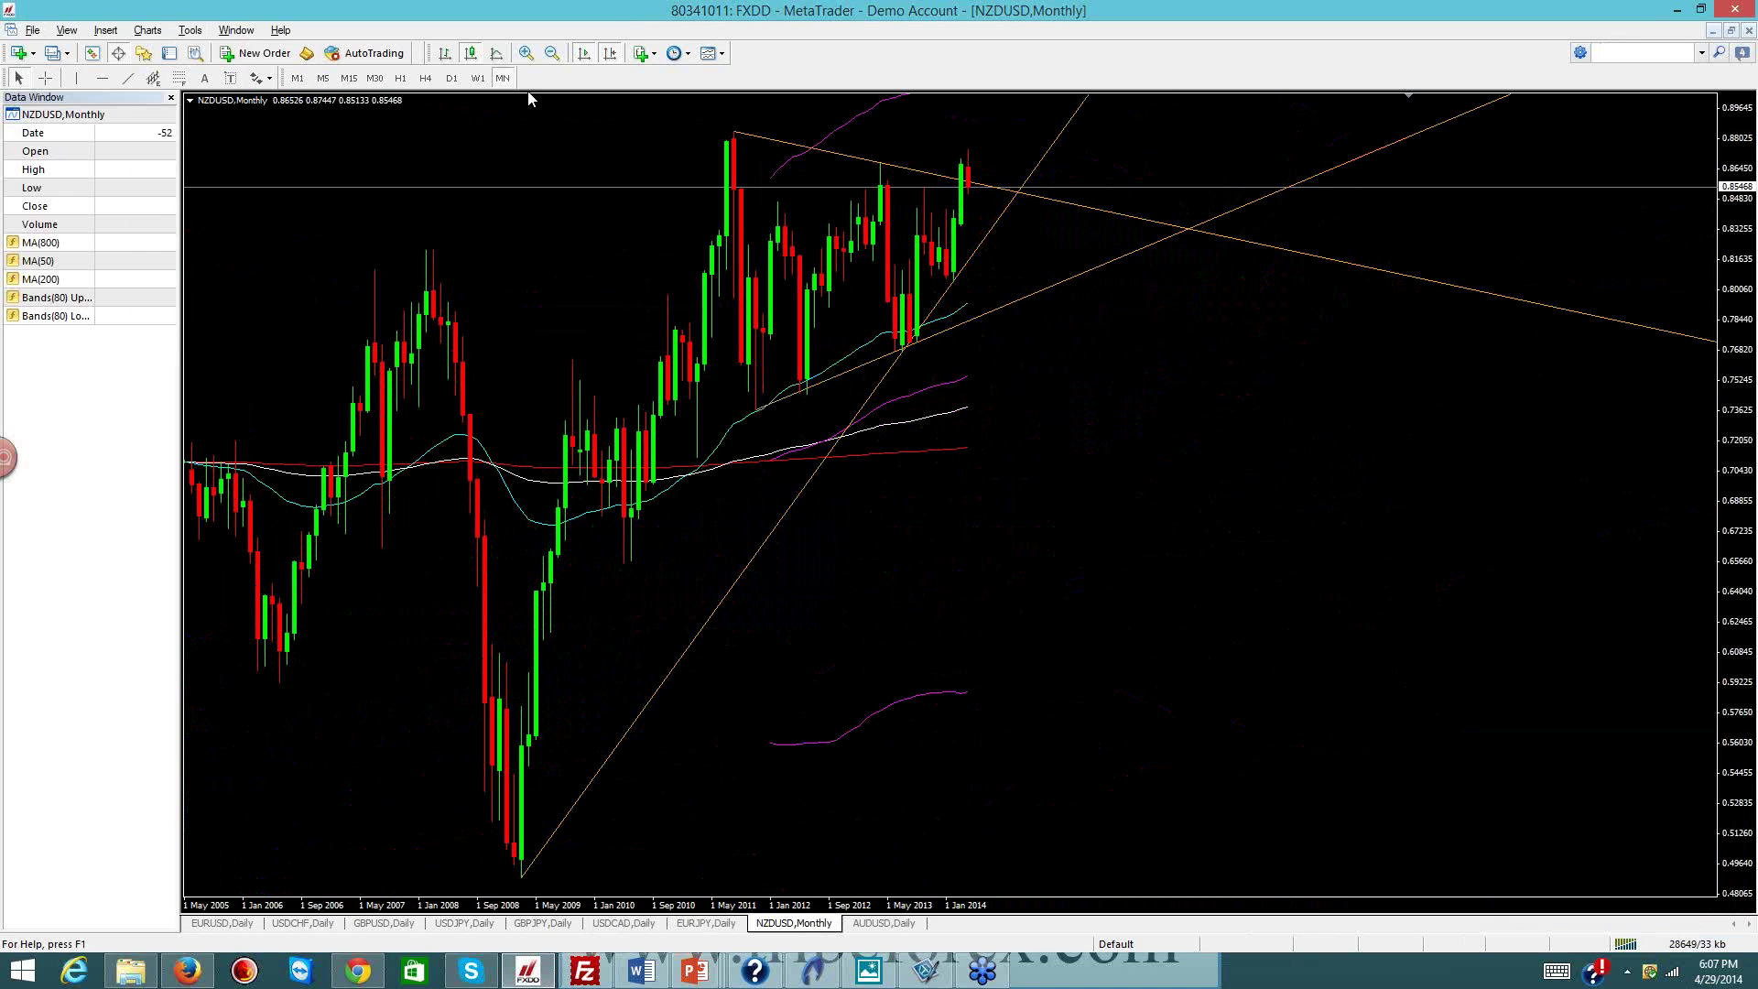
# Review NZDUSD on W1, then return it to D1
pyautogui.click(477, 79)
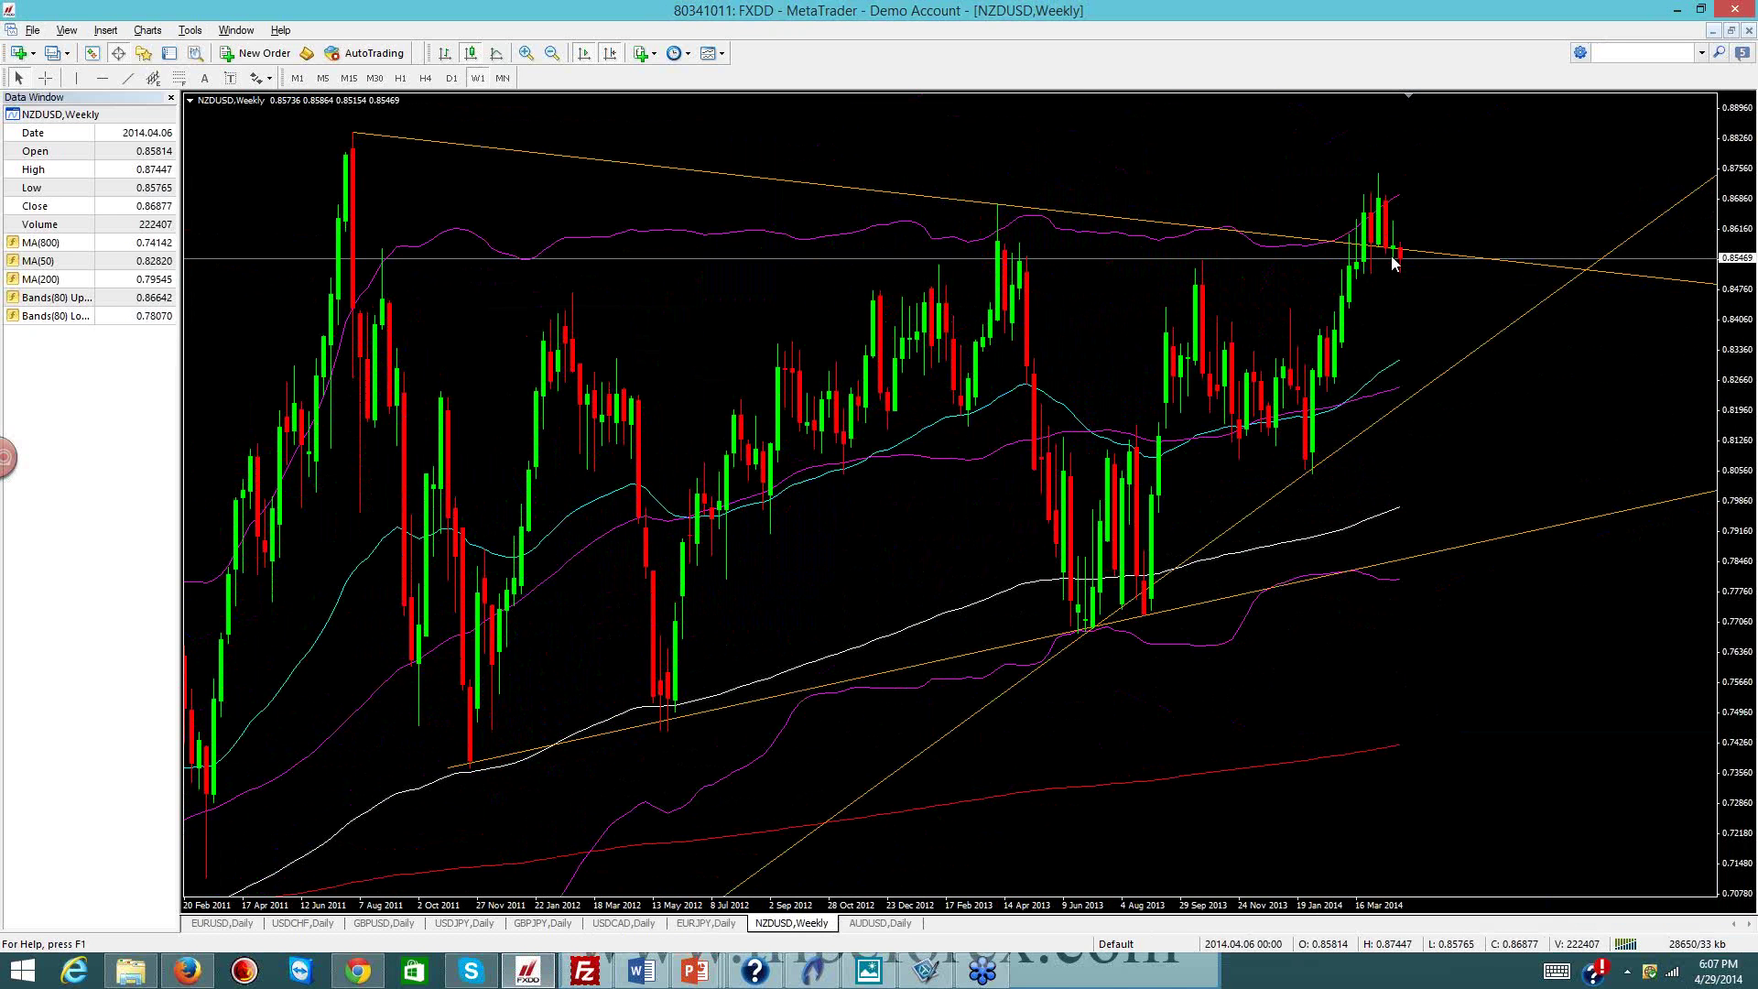
pyautogui.moveTo(1406, 261)
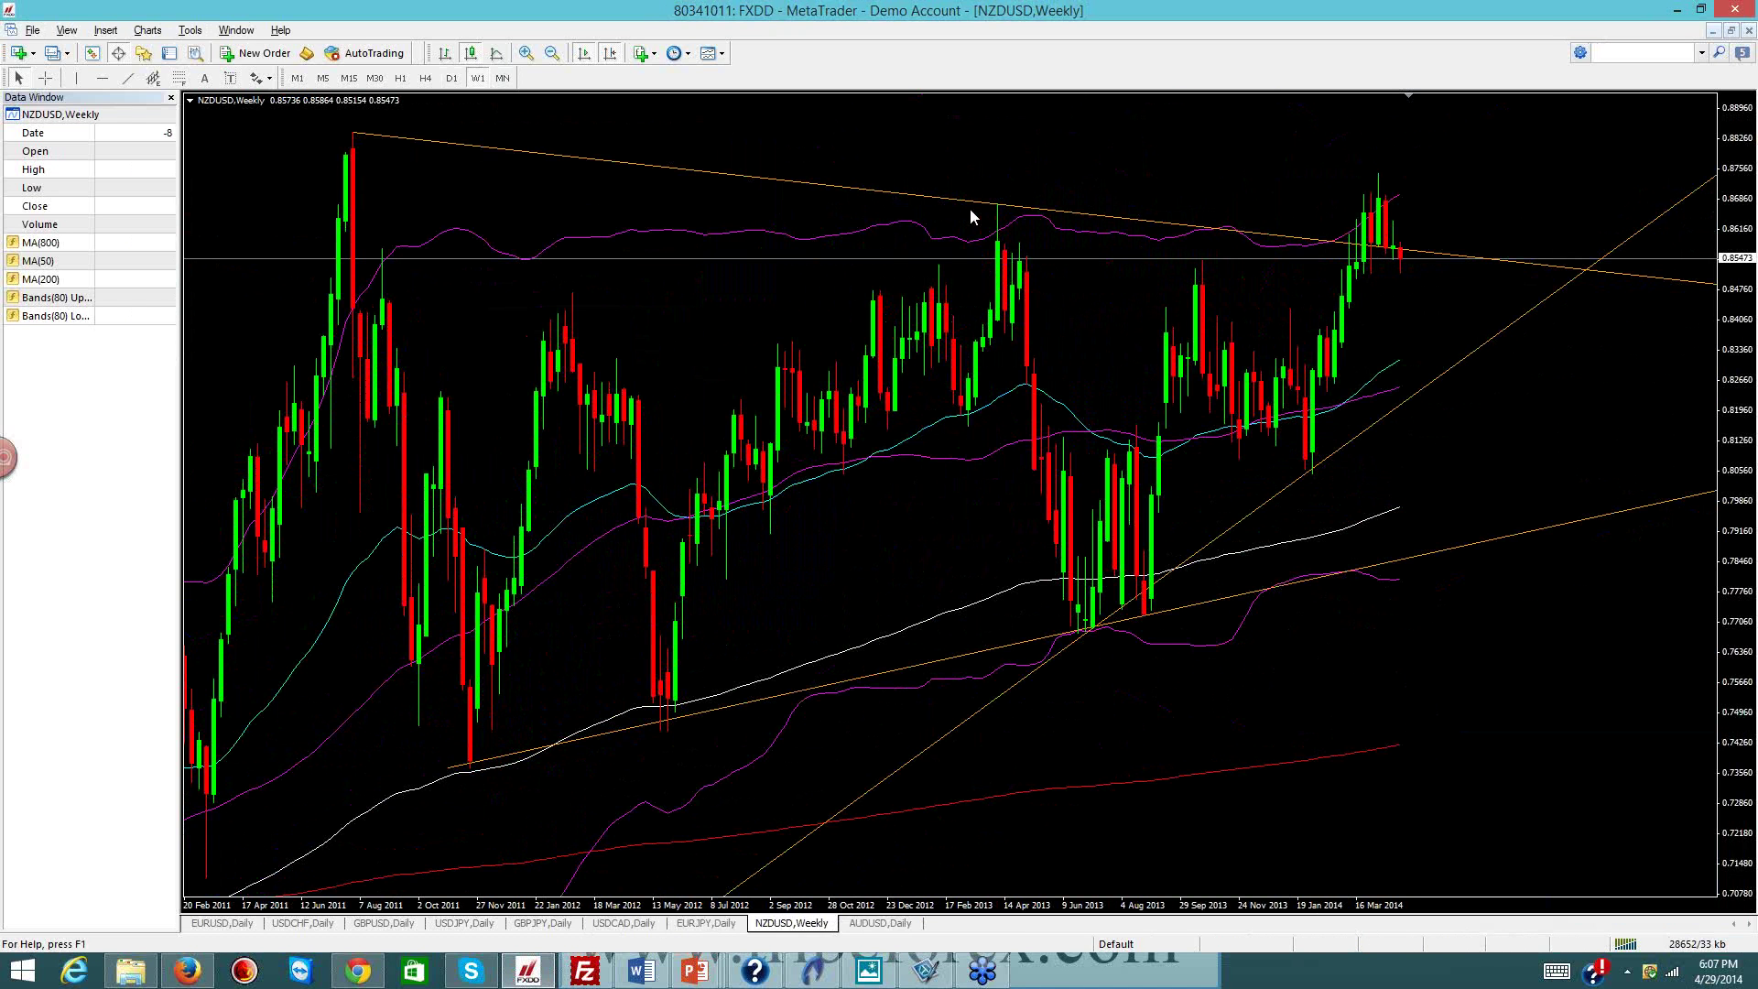
pyautogui.click(452, 79)
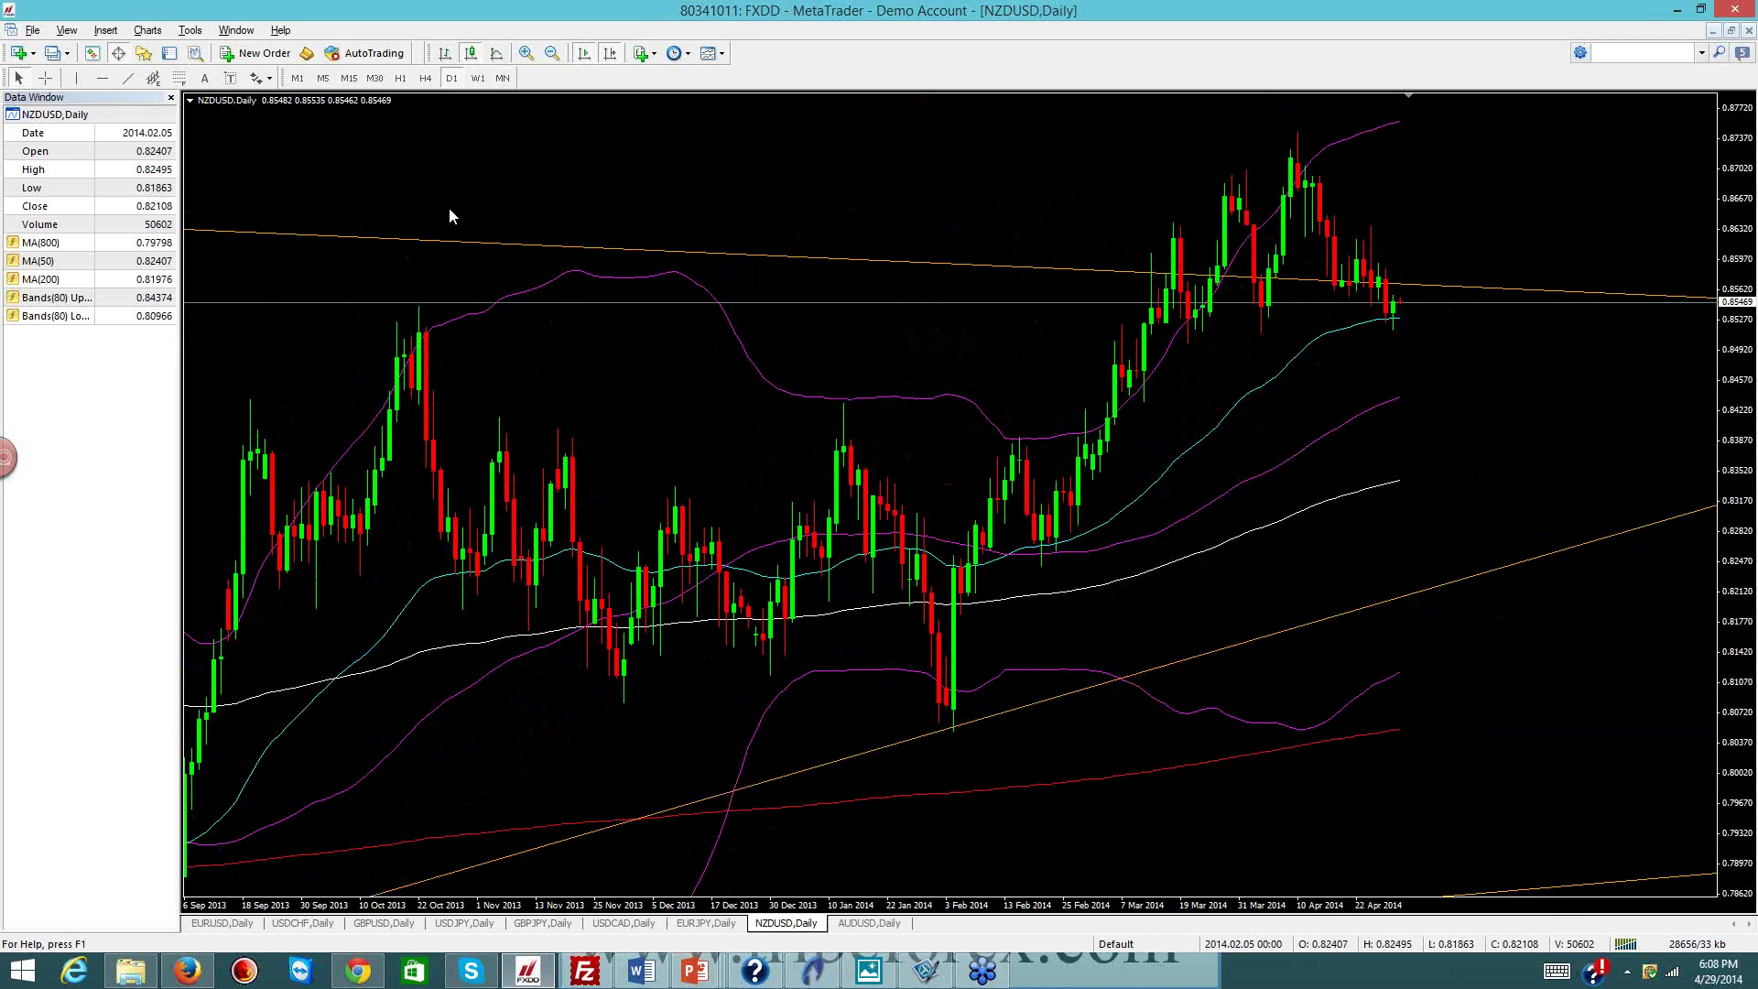
# Switch to the AUDUSD,Daily chart tab and review price against the 200-period moving average
pyautogui.click(869, 923)
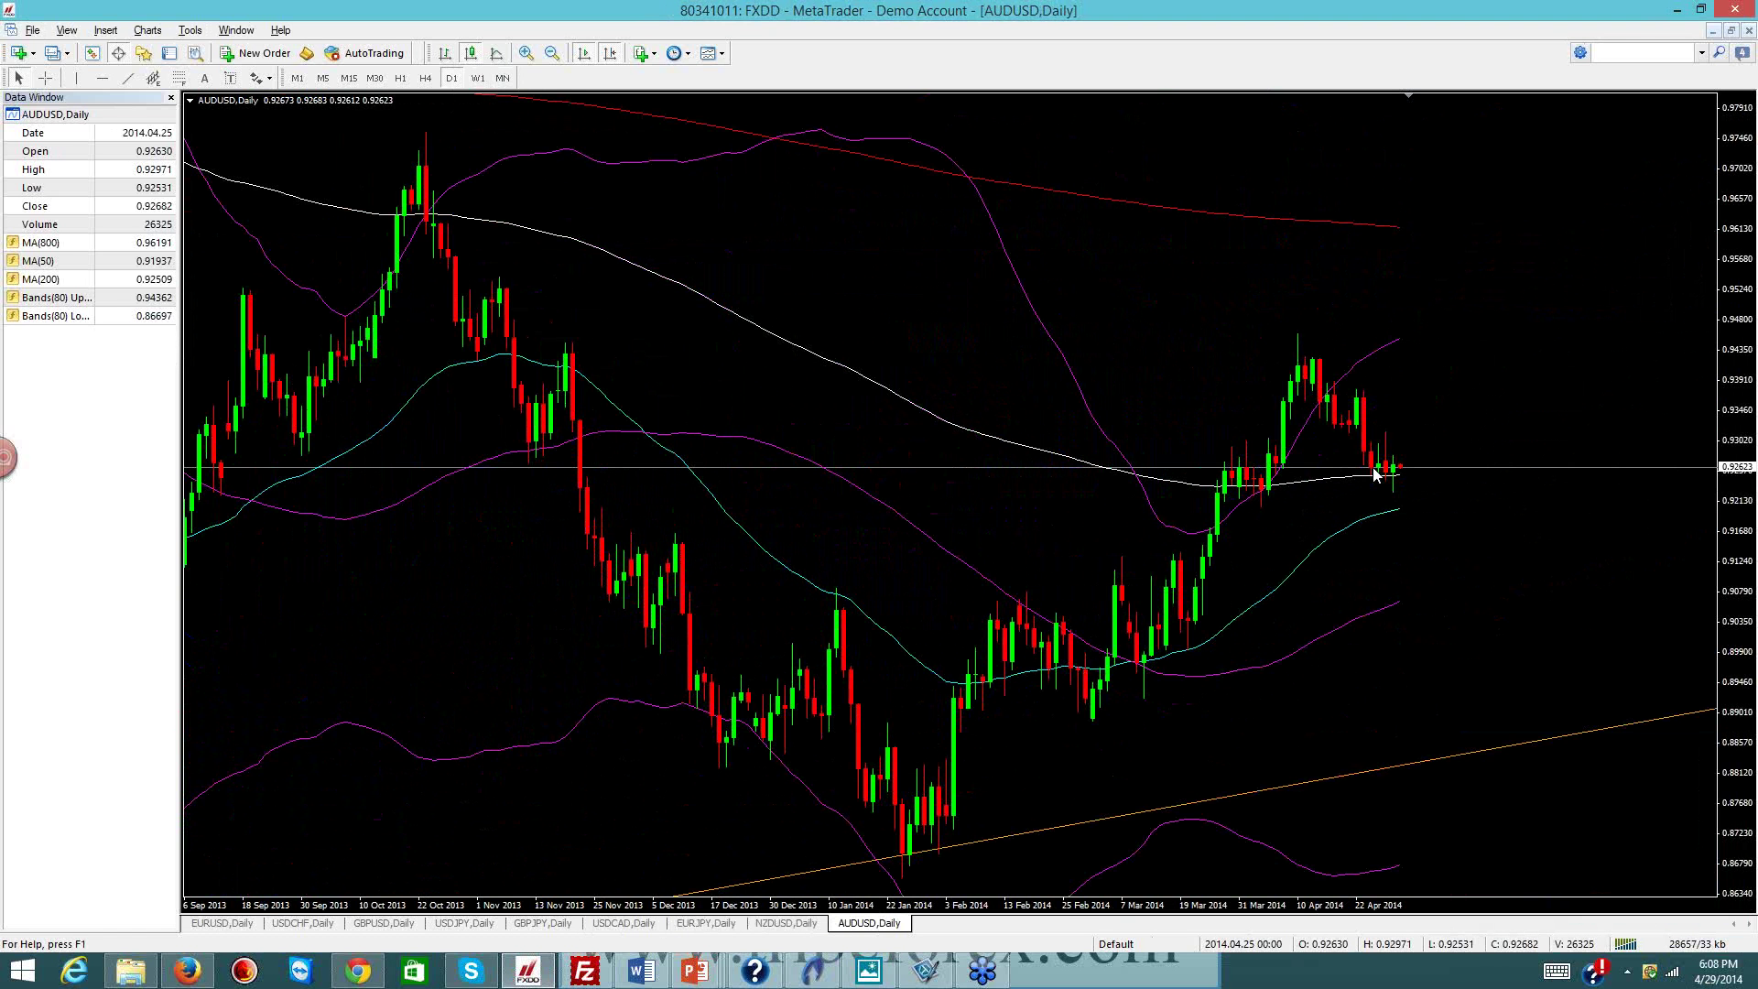
pyautogui.moveTo(1391, 472)
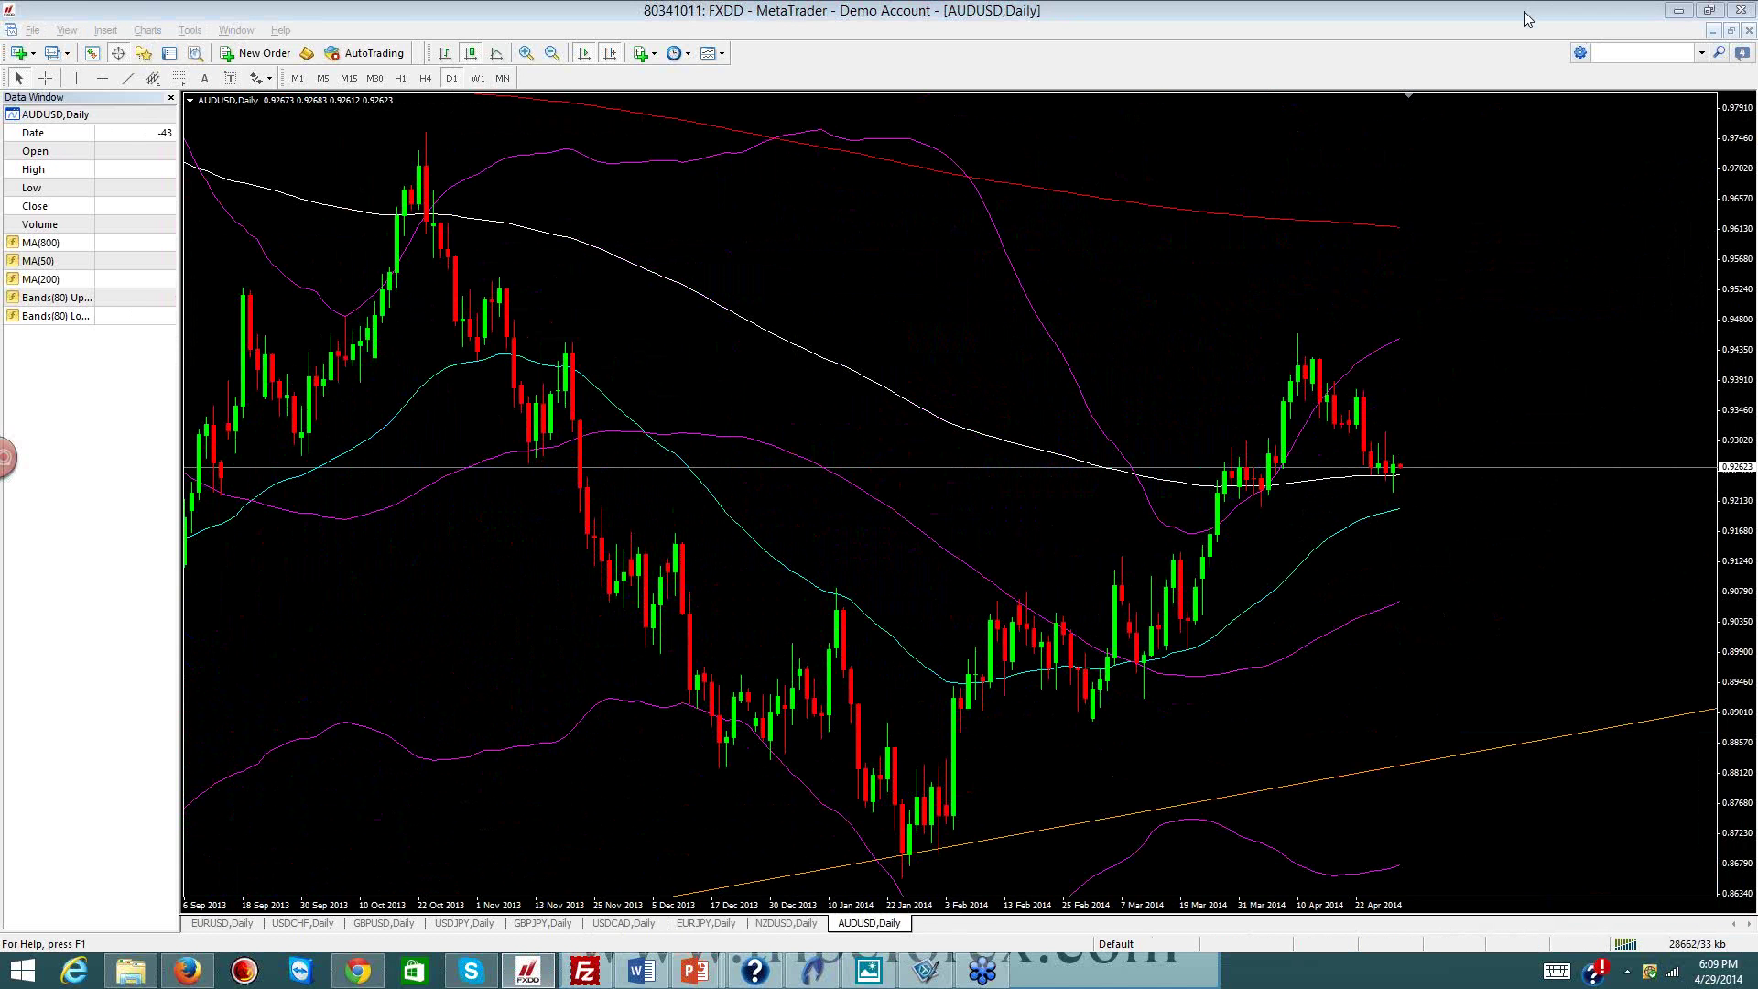
pyautogui.click(1590, 190)
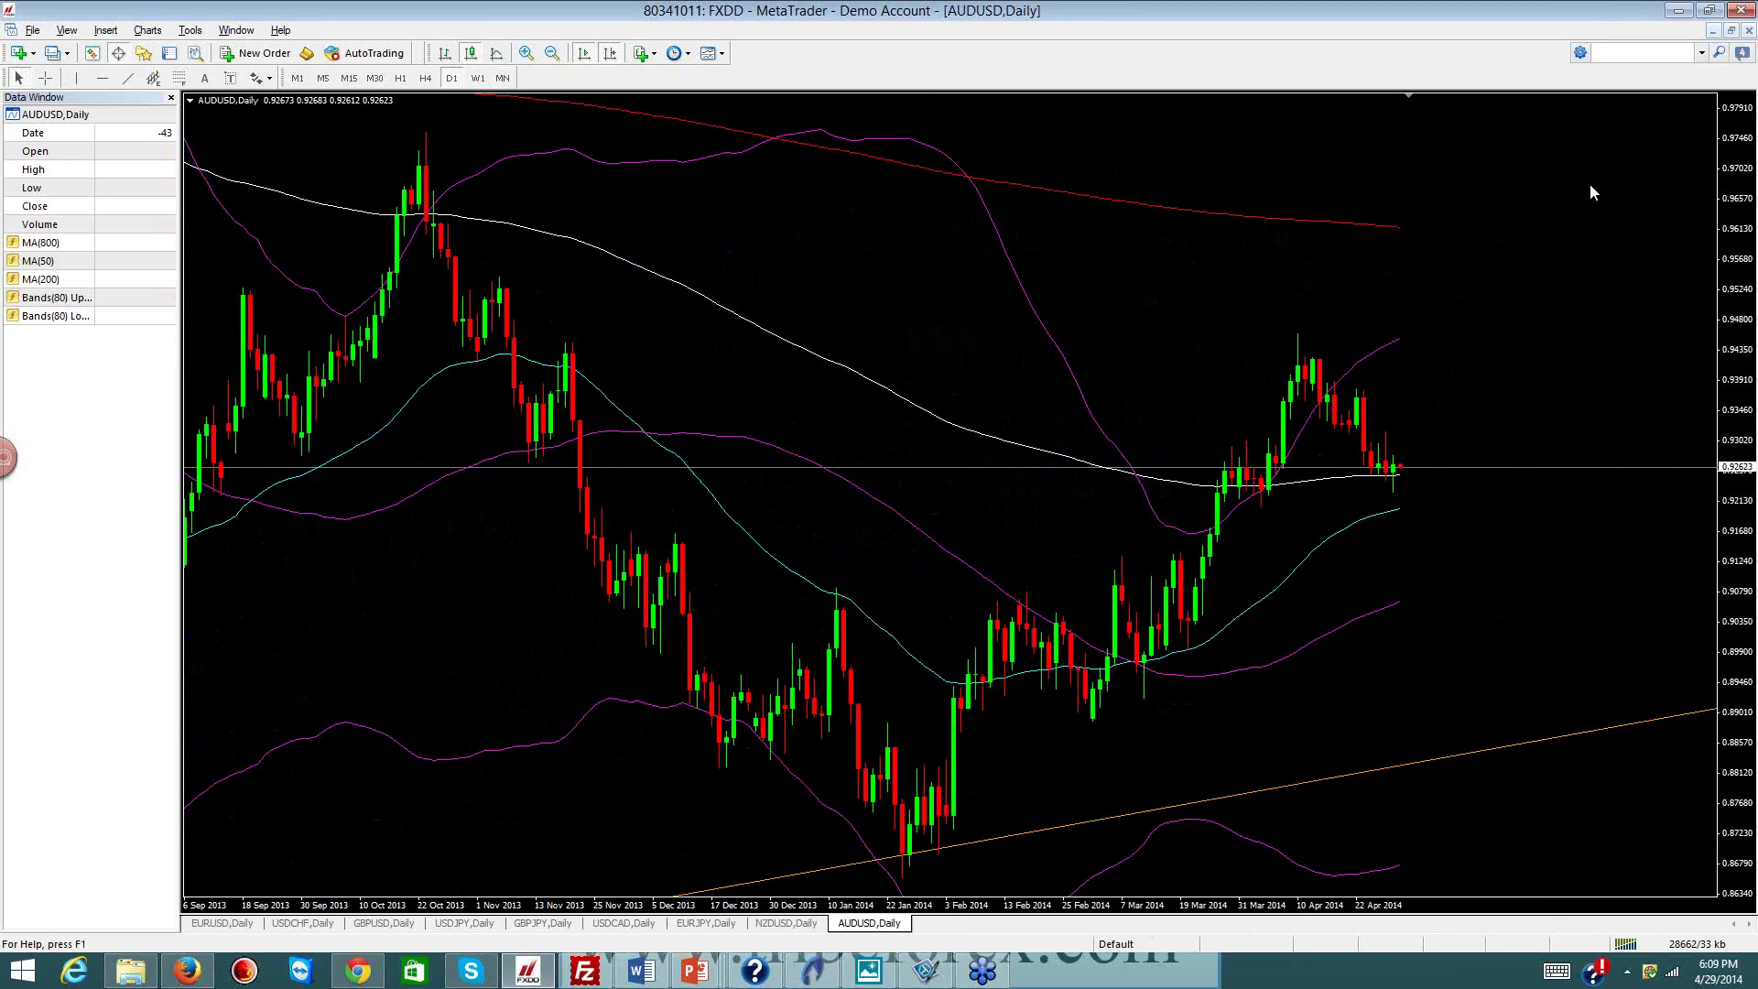